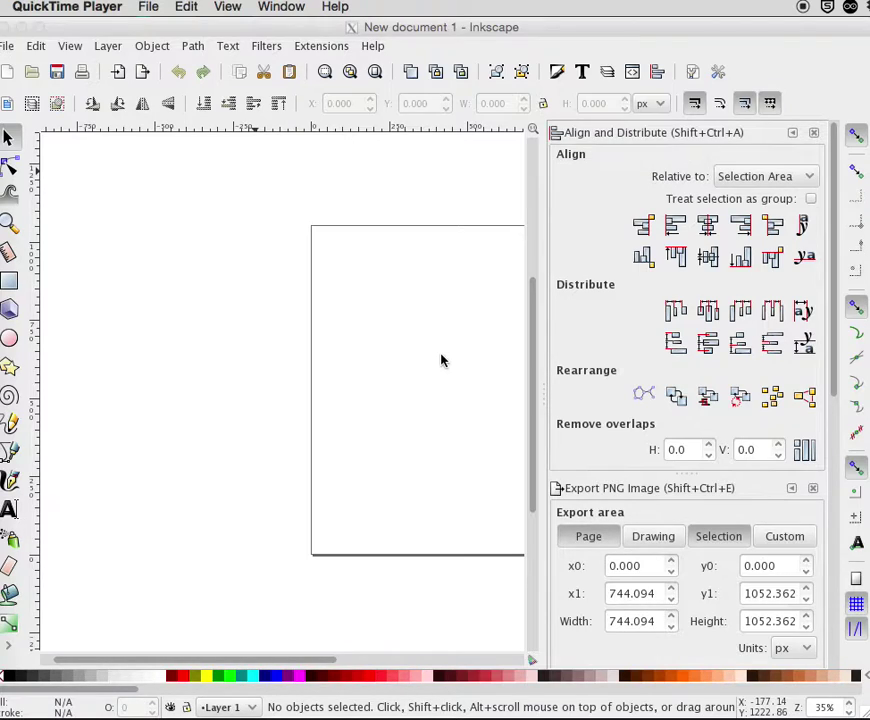
# Focus the Inkscape window and open the File menu
pyautogui.click(10, 40)
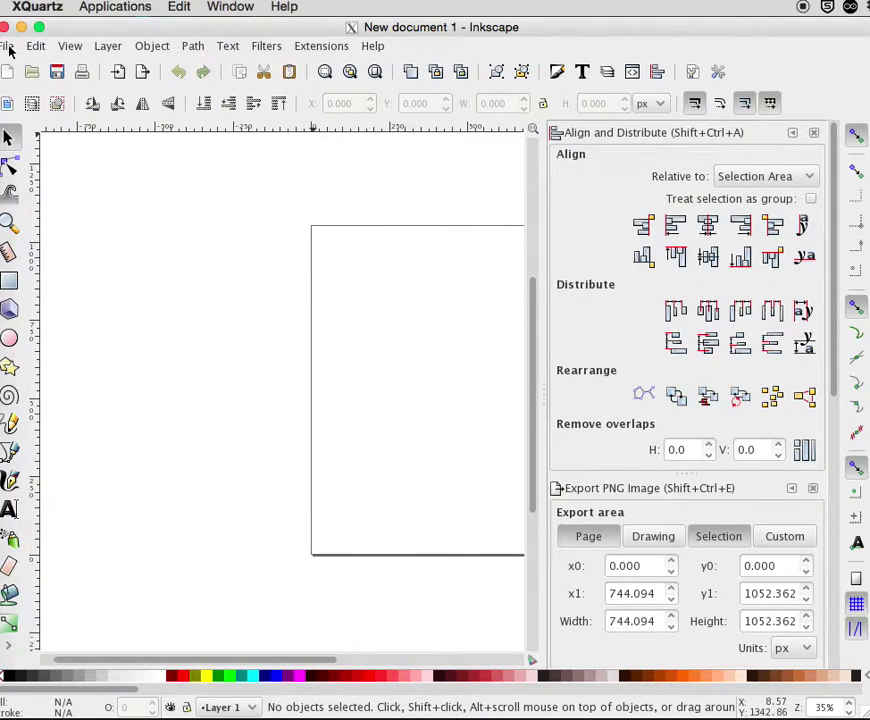
pyautogui.click(8, 46)
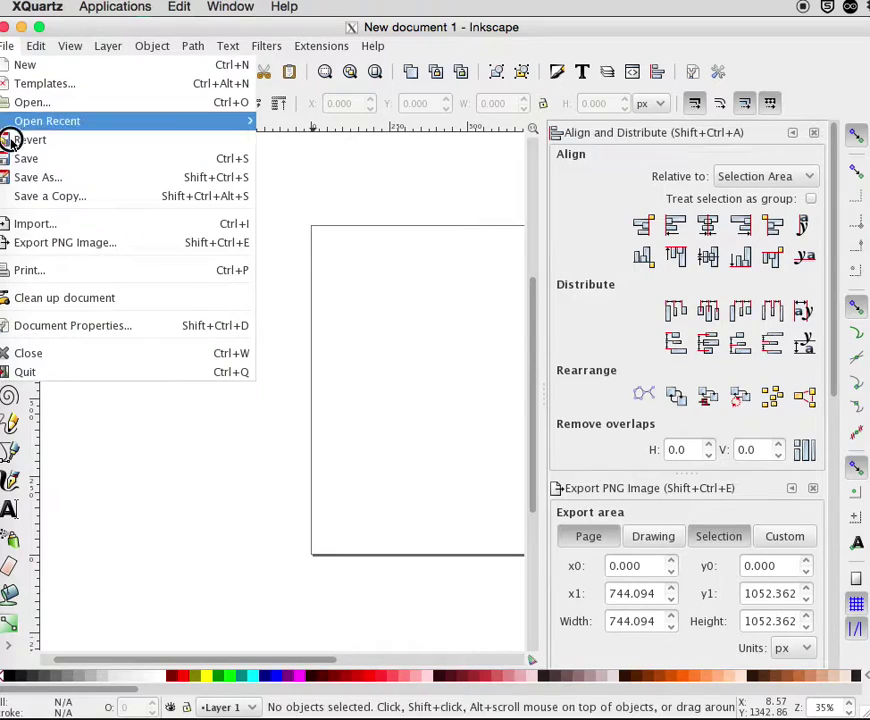
# Open Document Properties and set the default units to inches
pyautogui.click(28, 331)
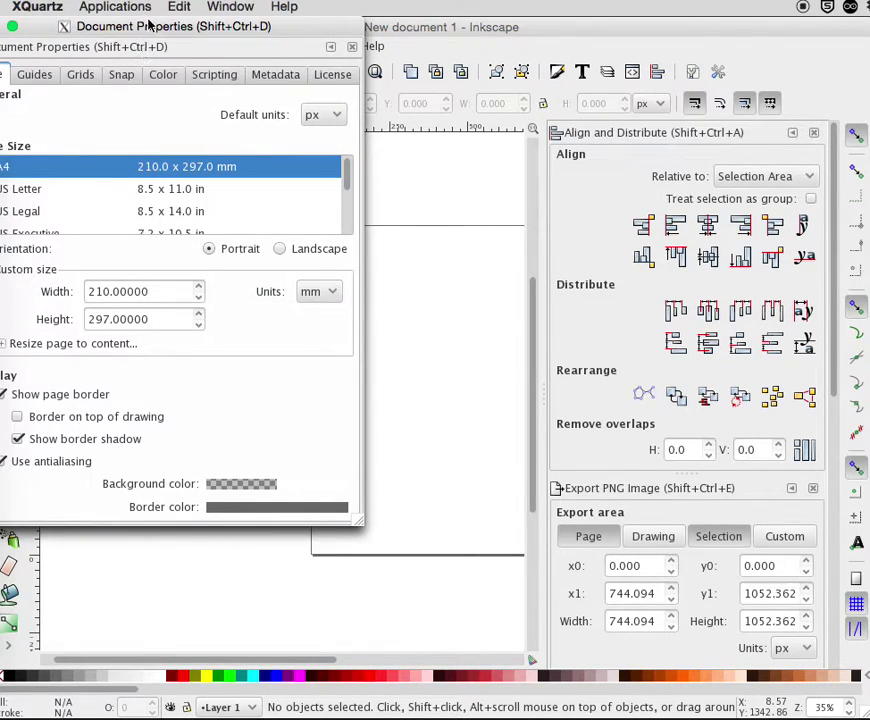
pyautogui.moveTo(150, 23); pyautogui.dragTo(216, 25)
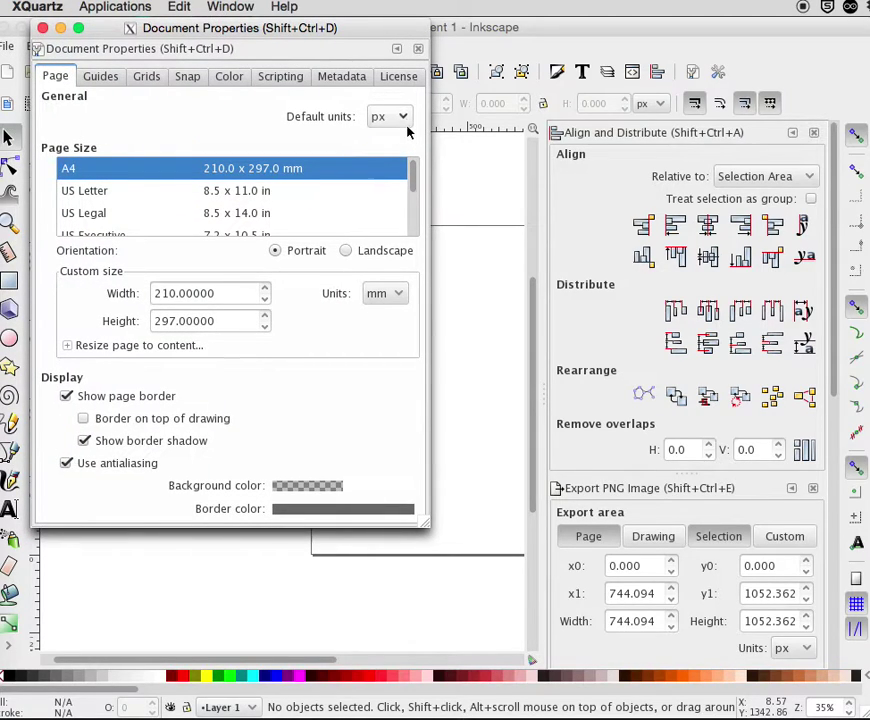
pyautogui.click(402, 119)
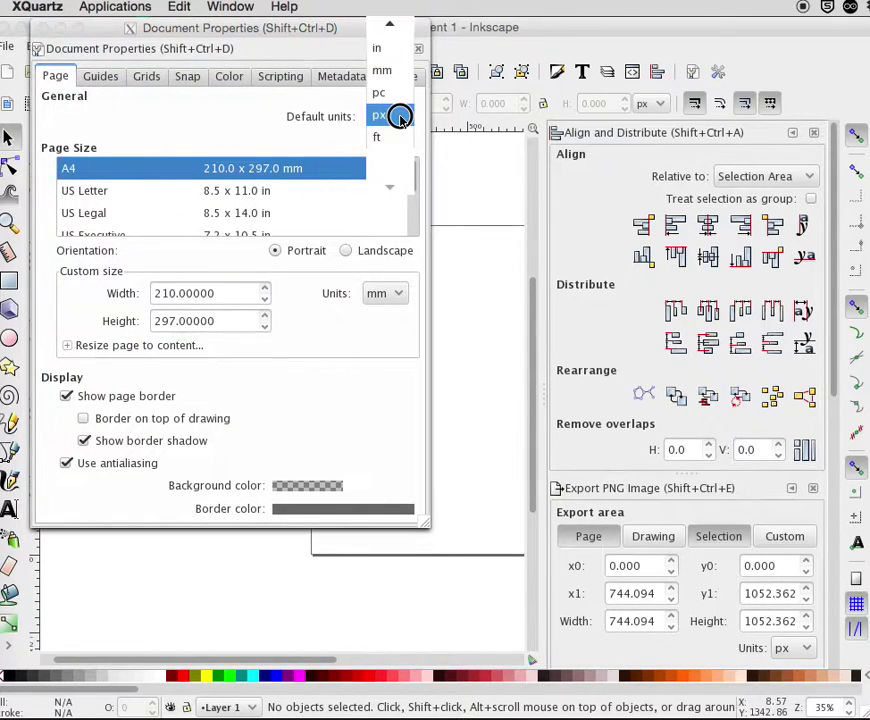
pyautogui.click(395, 56)
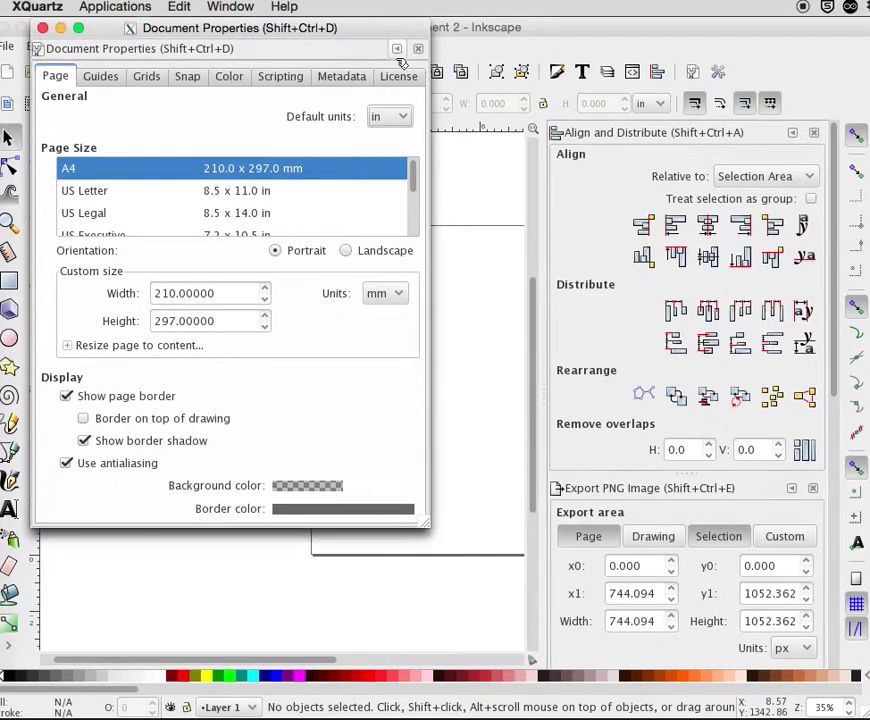
# Add a new rectangular grid measured in inches with 0.125 spacing for X and Y
pyautogui.click(149, 80)
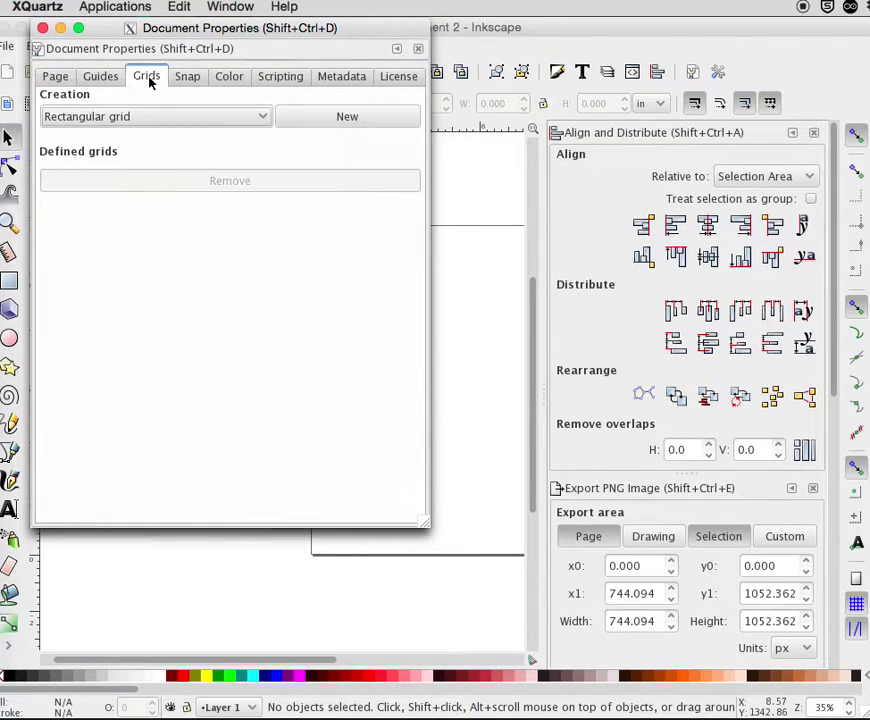
pyautogui.click(377, 117)
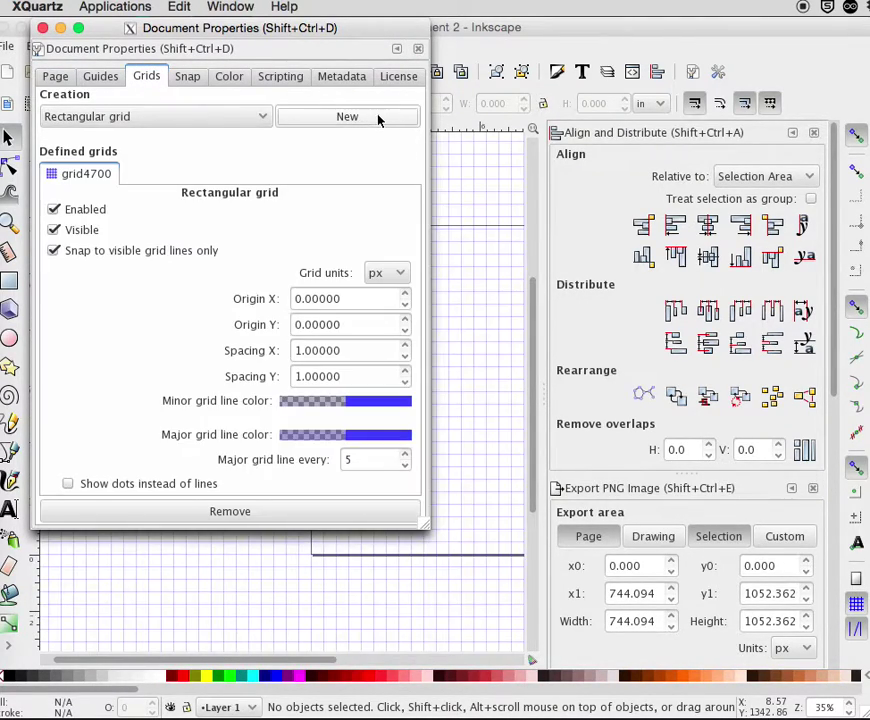
pyautogui.click(399, 275)
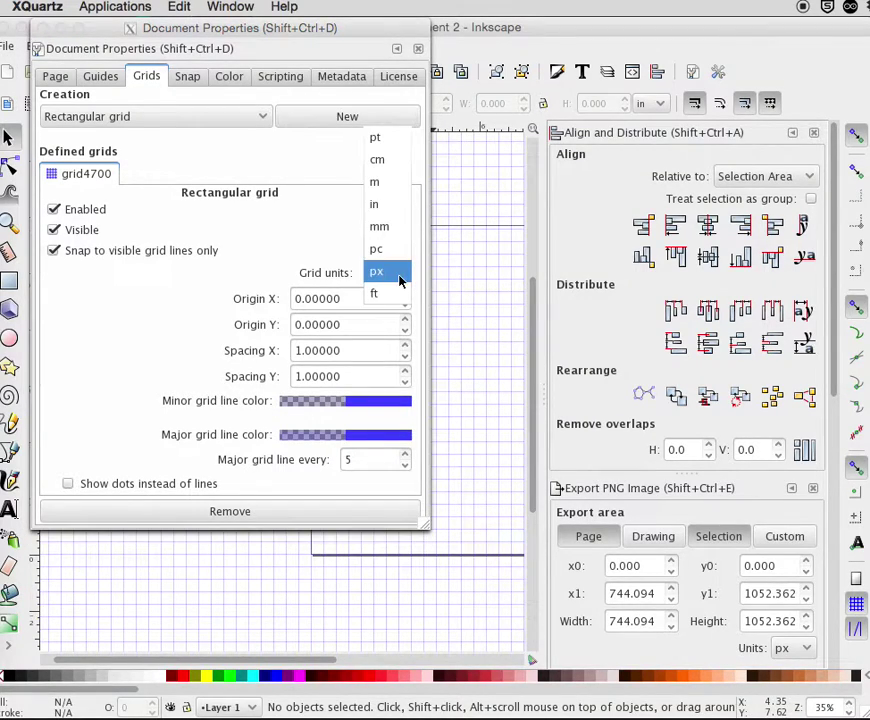
pyautogui.click(398, 205)
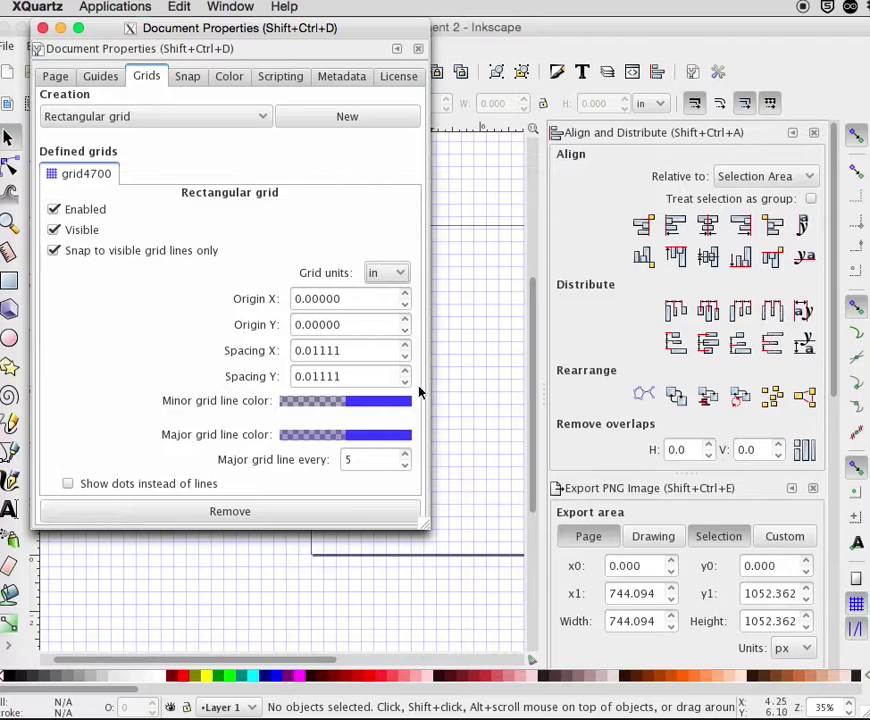
pyautogui.click(382, 355)
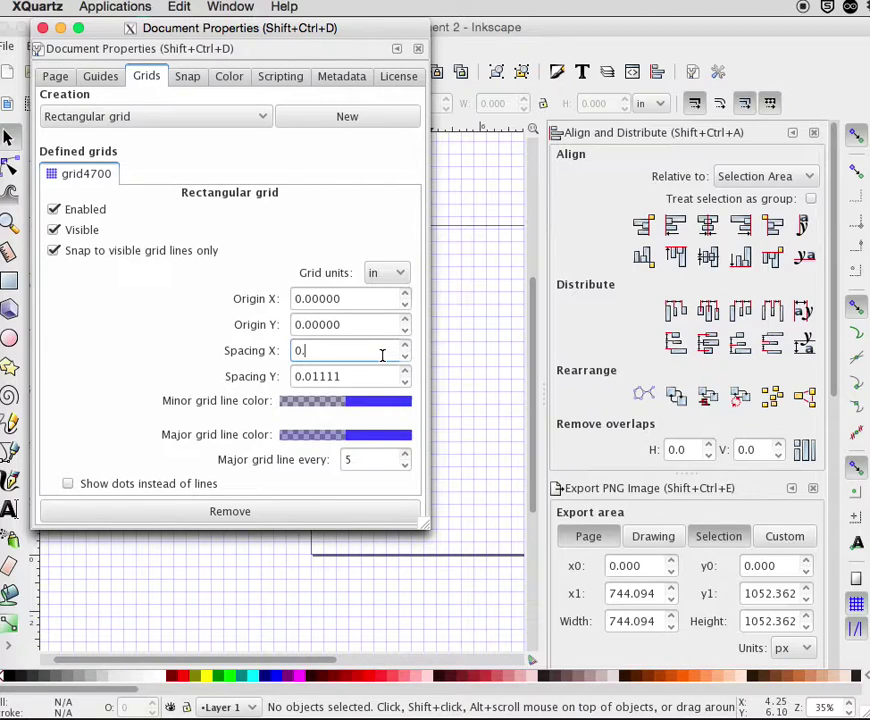
pyautogui.write('125')
pyautogui.click(364, 375)
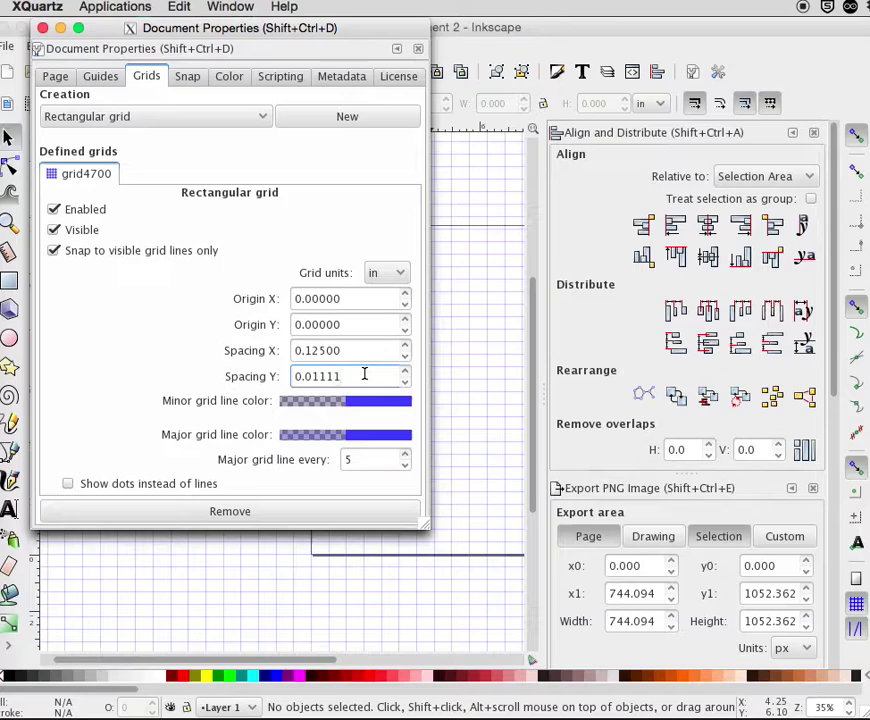
pyautogui.press('BackSpace')
pyautogui.press('BackSpace')
pyautogui.press('BackSpace')
pyautogui.press('BackSpace')
pyautogui.write('125')
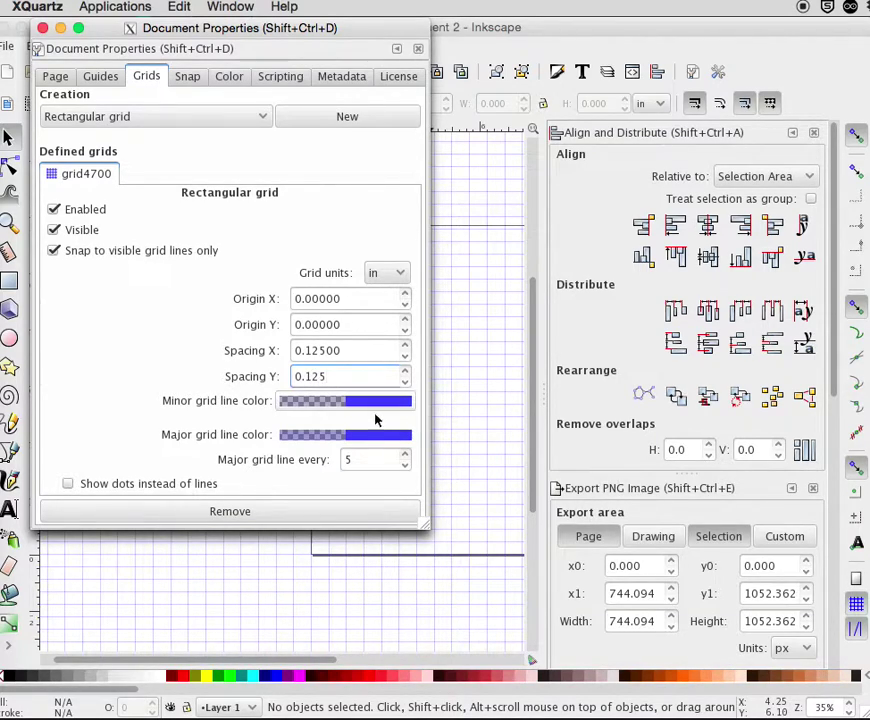
# Make the major grid line colour red by setting R to 248 and B to 2
pyautogui.click(393, 438)
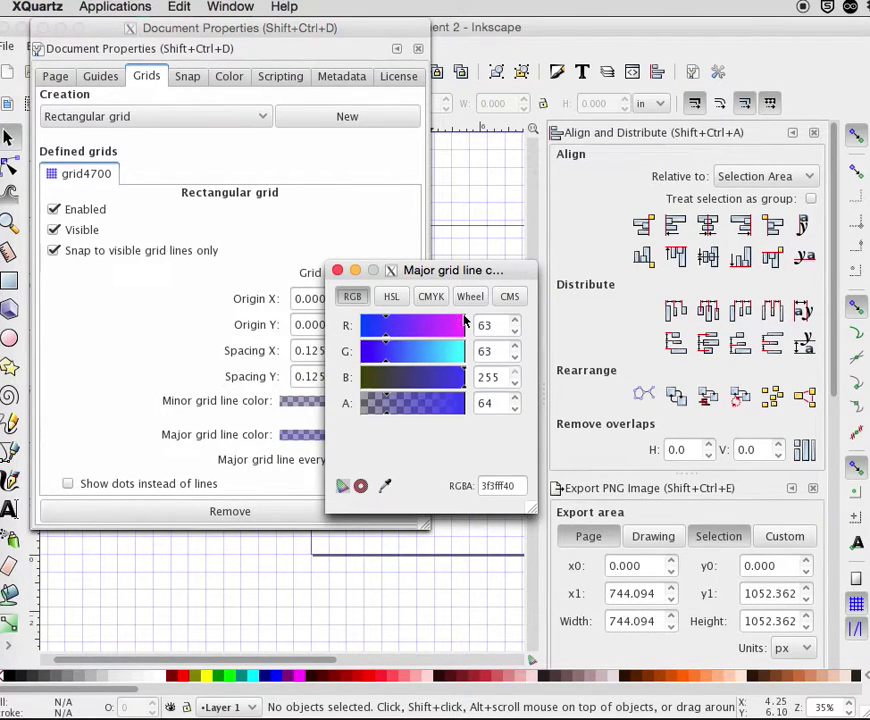
pyautogui.click(463, 322)
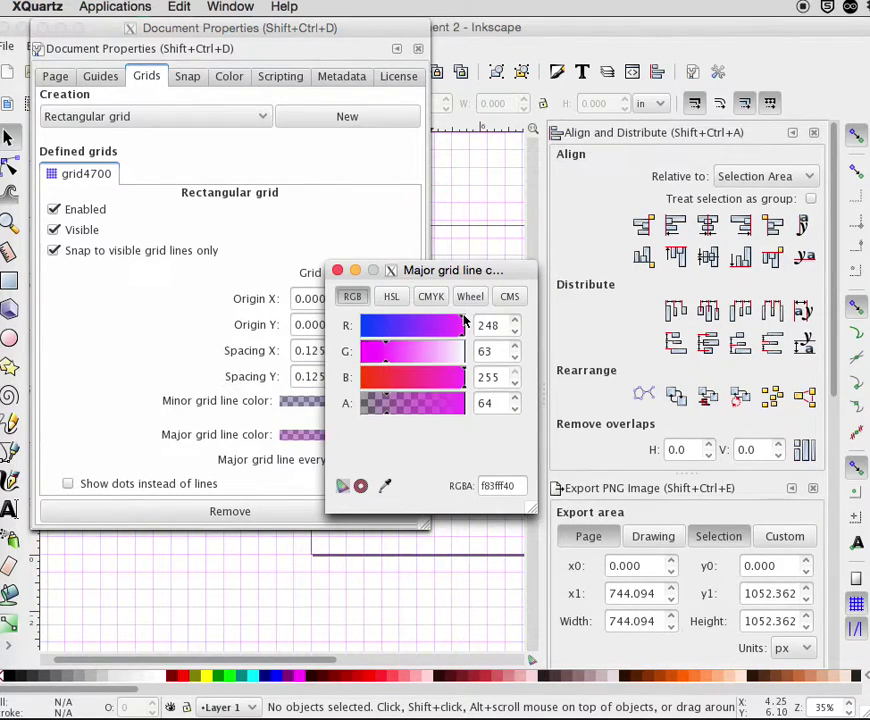
pyautogui.click(363, 386)
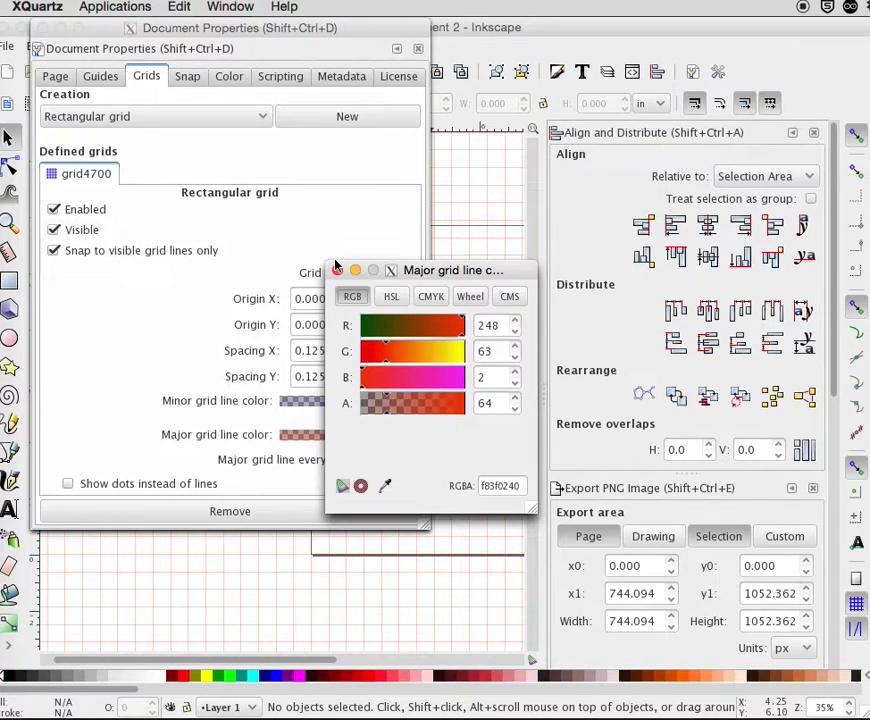
pyautogui.click(338, 271)
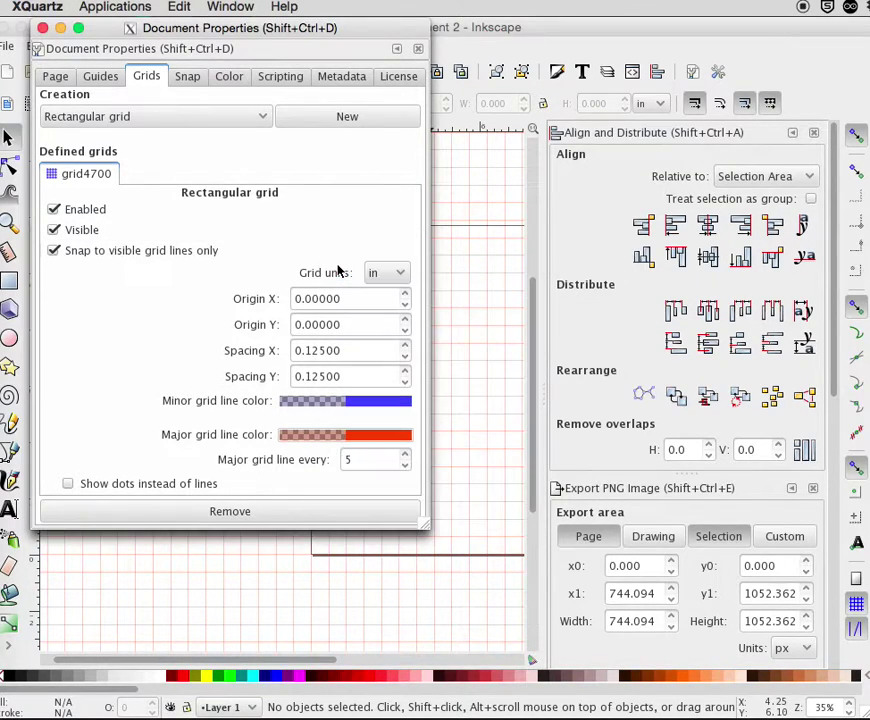
# Set the grid to draw a major line every 8 lines
pyautogui.doubleClick(357, 463)
pyautogui.write('1')
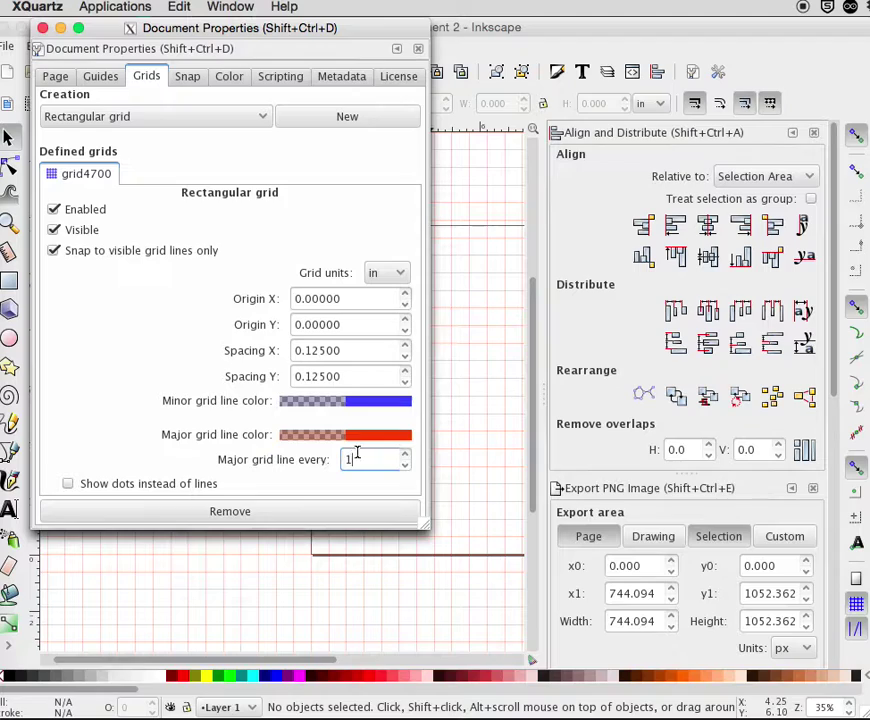
pyautogui.press('Return')
pyautogui.write('8')
pyautogui.press('Return')
# Close Document Properties and zoom in to about 99% on the page's lower-left corner
pyautogui.click(42, 28)
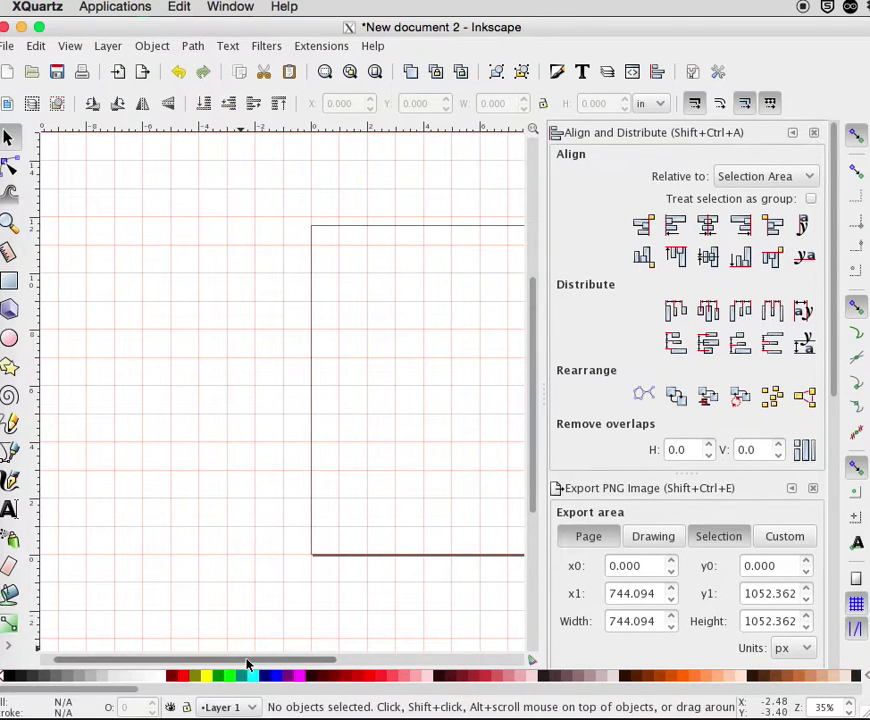
pyautogui.moveTo(247, 660); pyautogui.dragTo(338, 660)
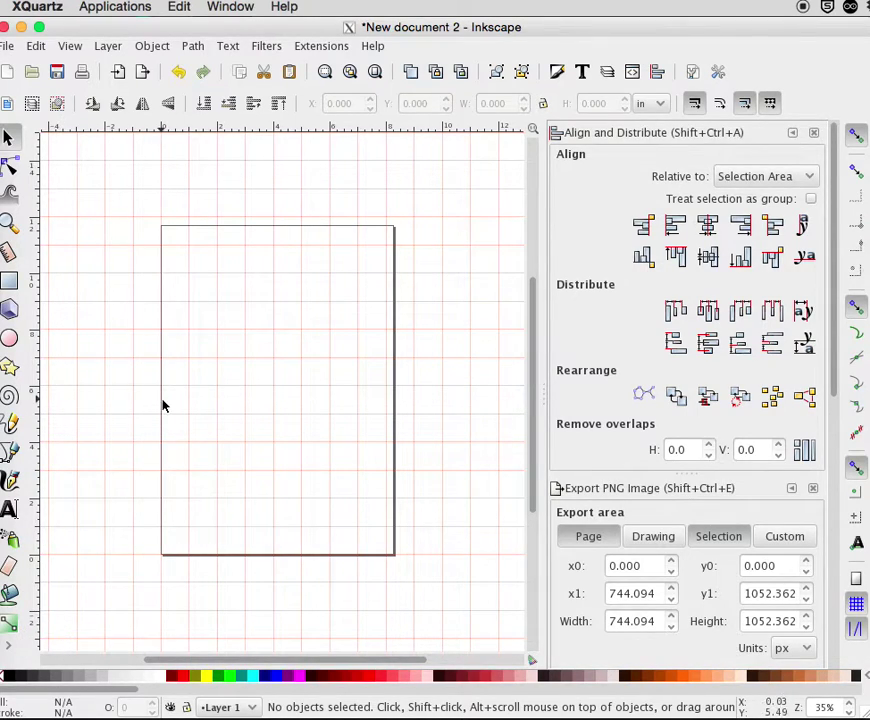
pyautogui.click(9, 222)
pyautogui.click(201, 497)
pyautogui.click(201, 497)
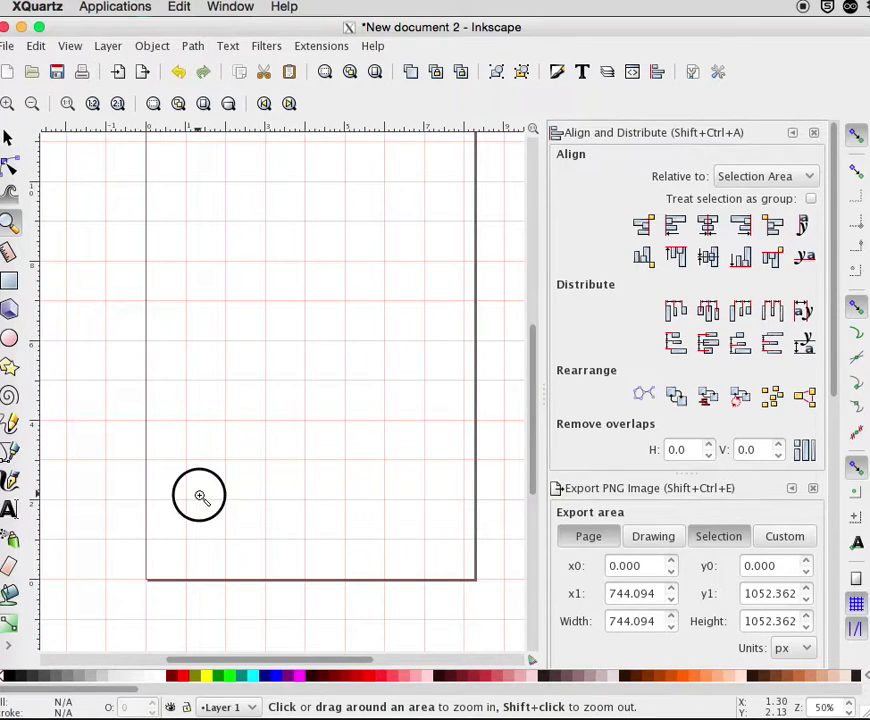
pyautogui.click(201, 497)
pyautogui.click(200, 497)
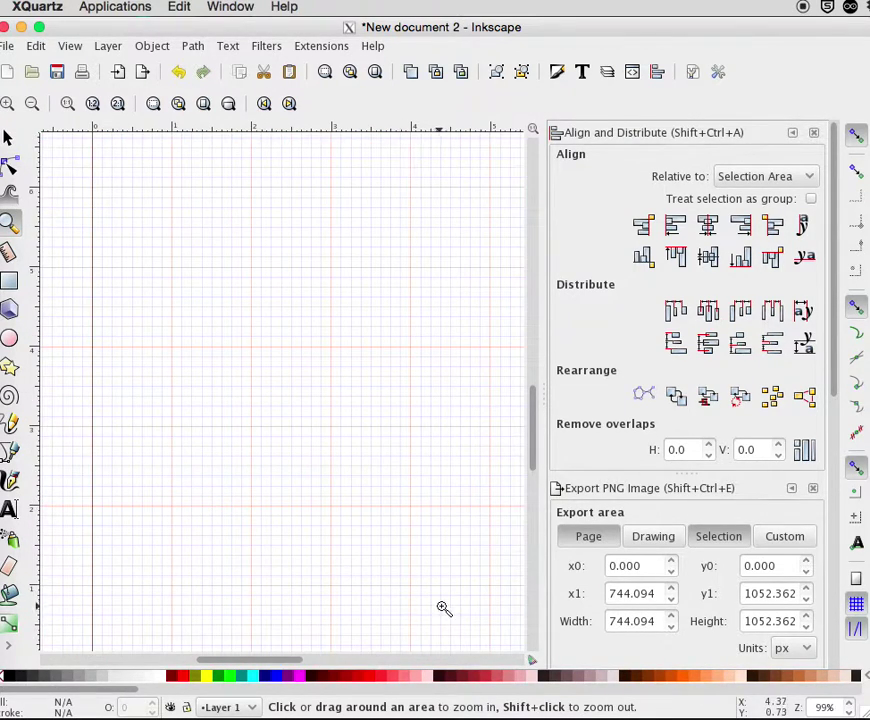
pyautogui.moveTo(534, 457); pyautogui.dragTo(531, 480)
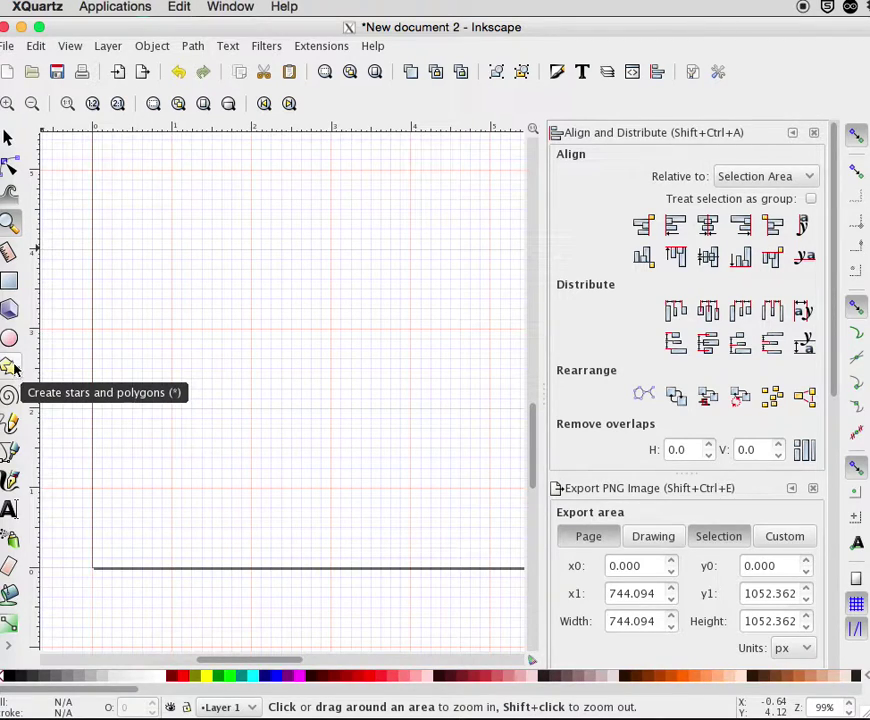
# Draw a 3.875 × 2.5 in rectangle with 0.25 in corner radii using the Rectangle tool
pyautogui.click(8, 284)
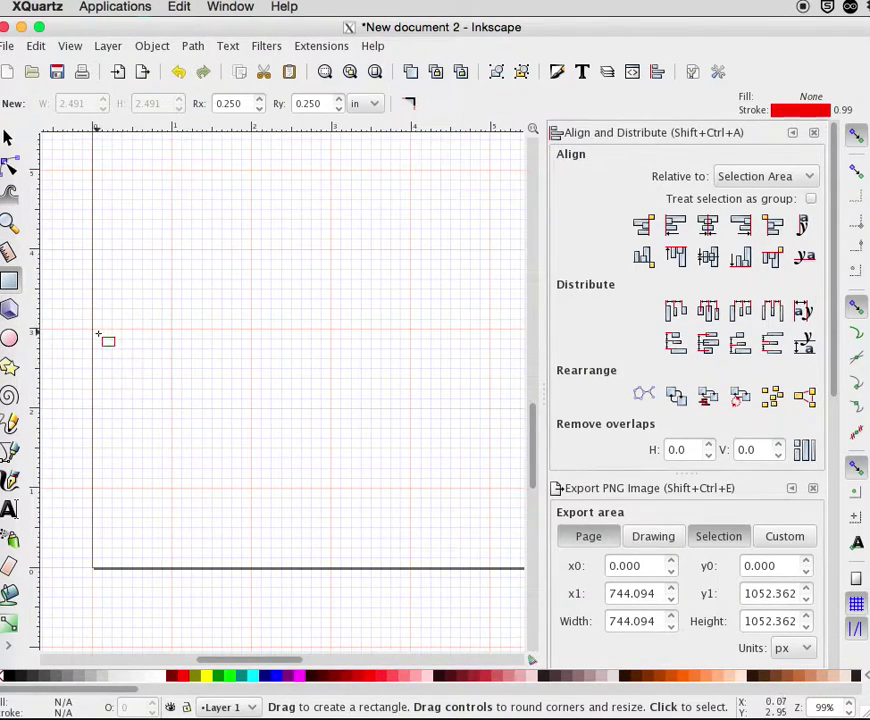
pyautogui.moveTo(93, 330); pyautogui.dragTo(399, 527)
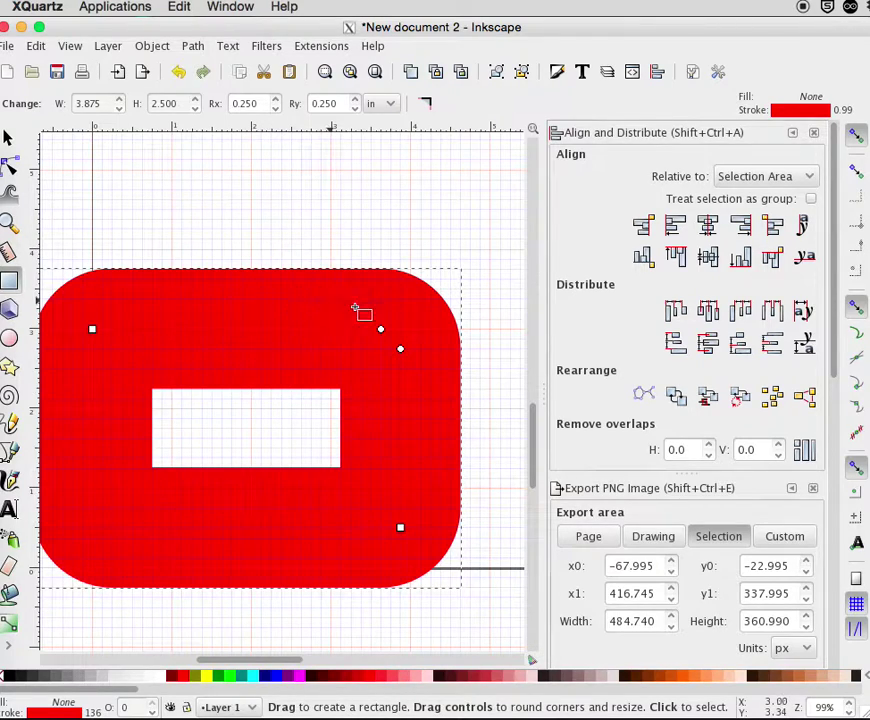
# In Fill and Stroke, give the rectangle a black stroke 1 px wide
pyautogui.click(151, 46)
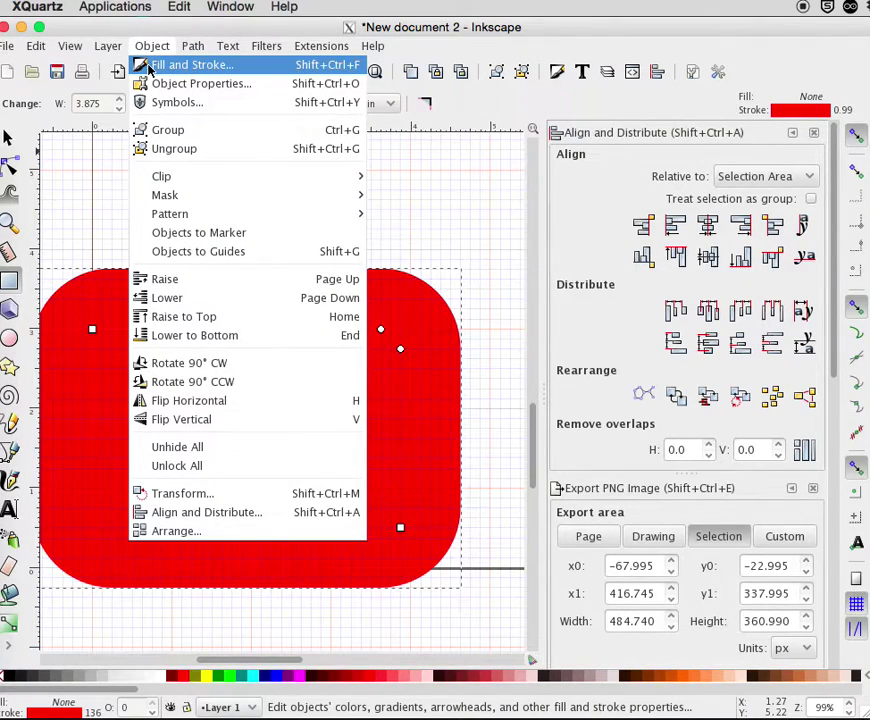
pyautogui.click(149, 66)
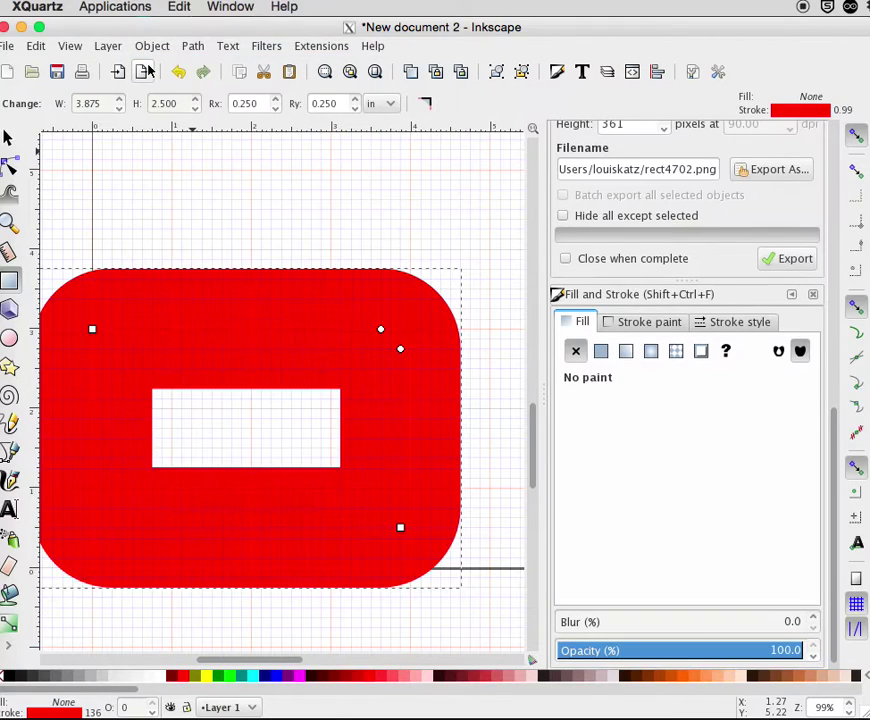
pyautogui.click(643, 322)
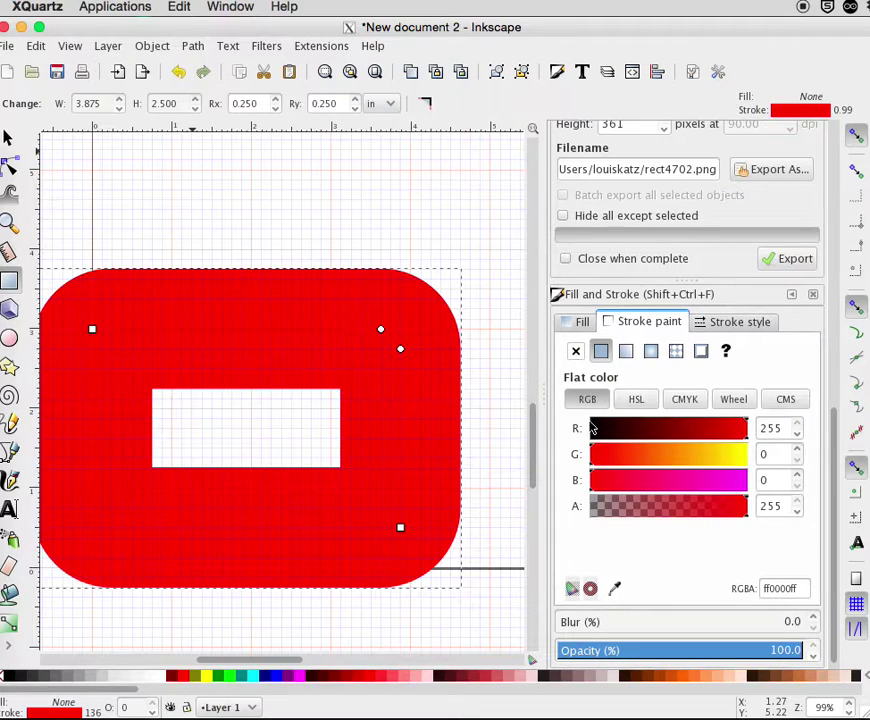
pyautogui.click(591, 428)
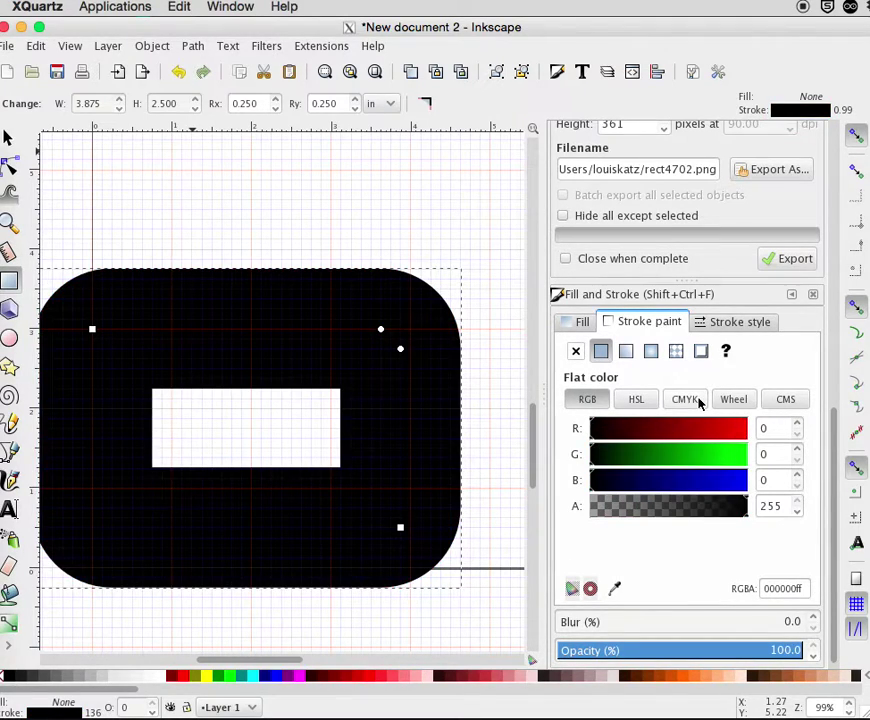
pyautogui.click(750, 322)
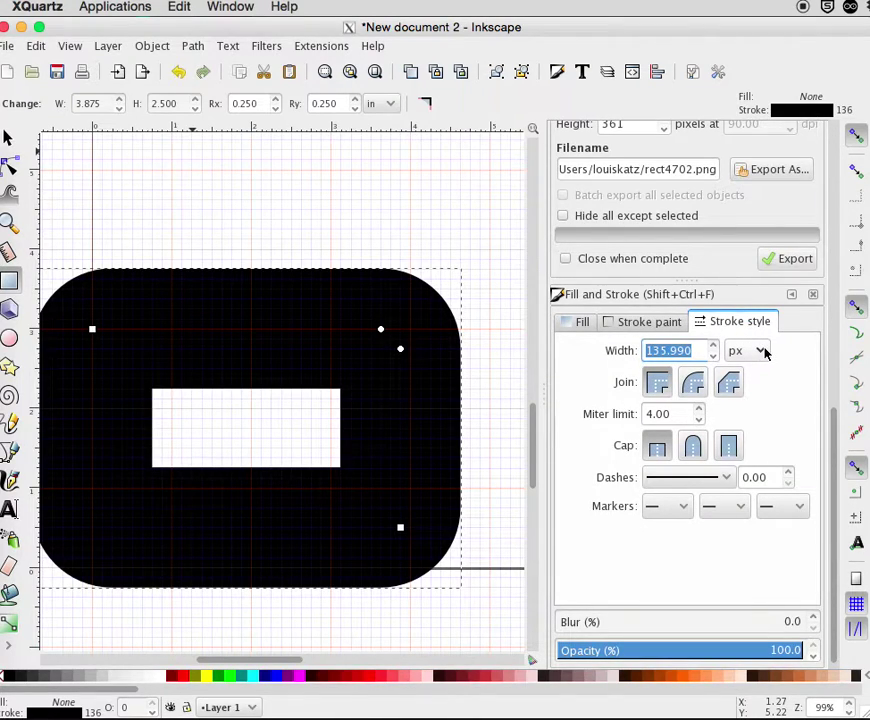
pyautogui.click(765, 352)
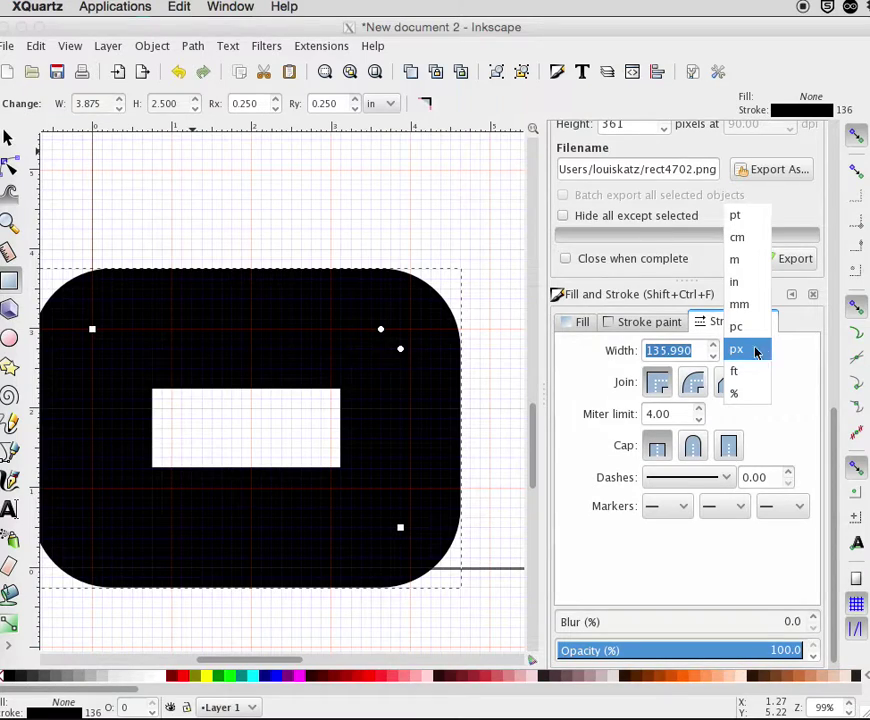
pyautogui.click(697, 352)
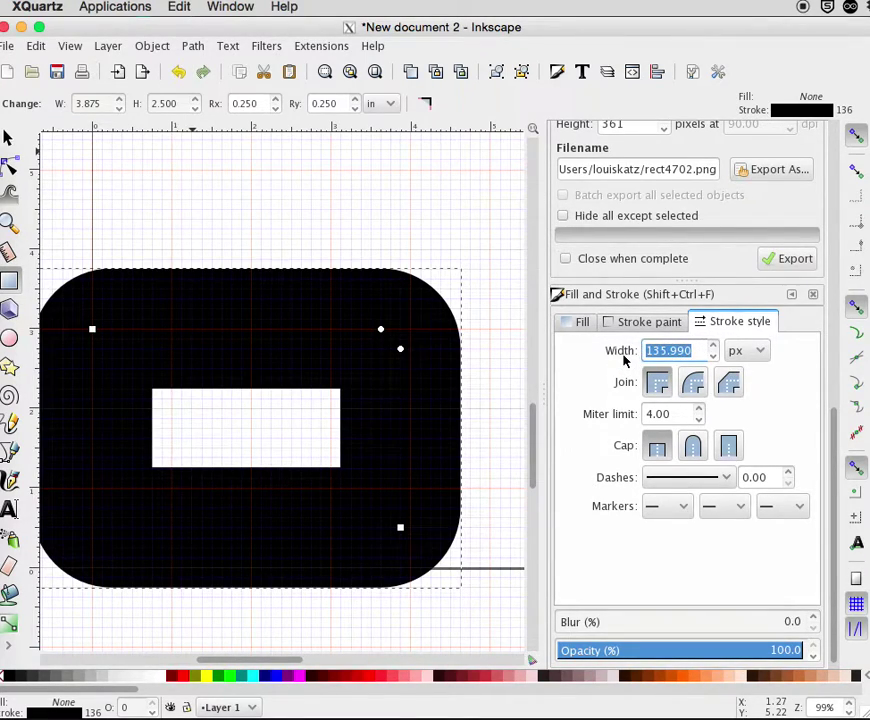
pyautogui.write('1')
pyautogui.press('Return')
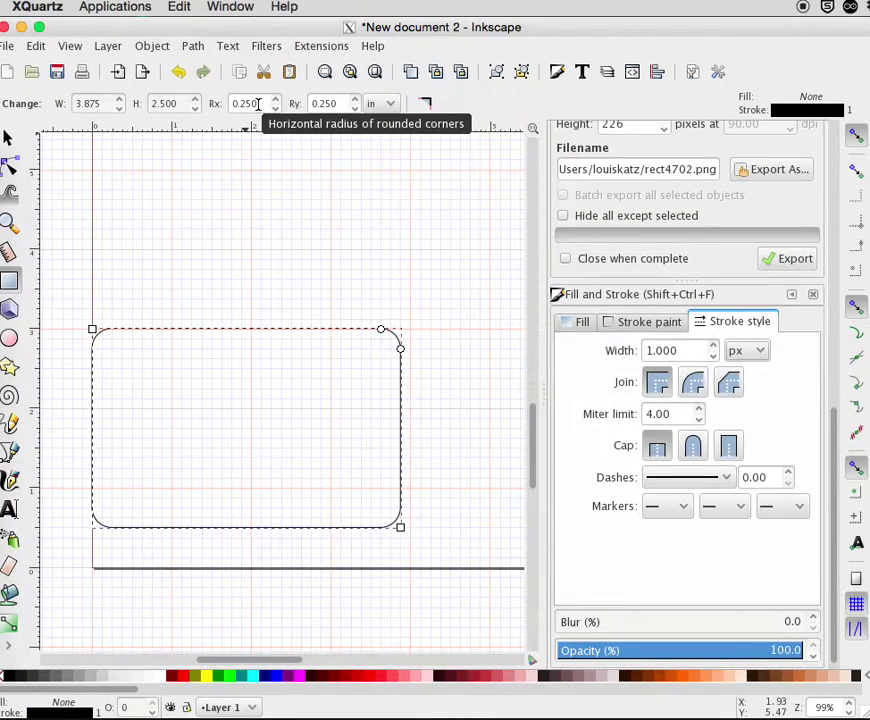
pyautogui.moveTo(258, 103); pyautogui.dragTo(224, 107)
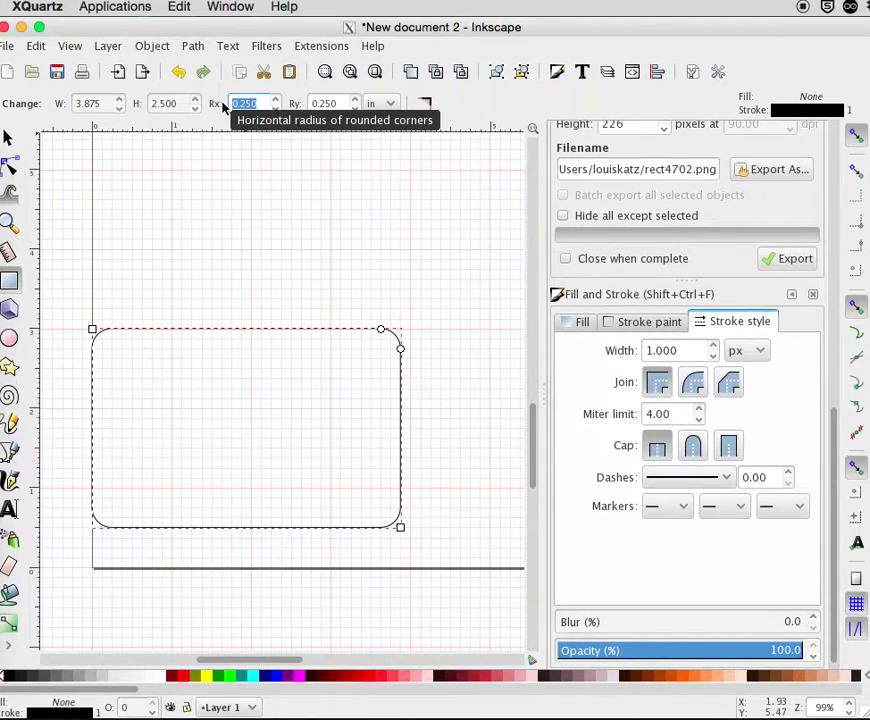
pyautogui.write('5')
pyautogui.press('Tab')
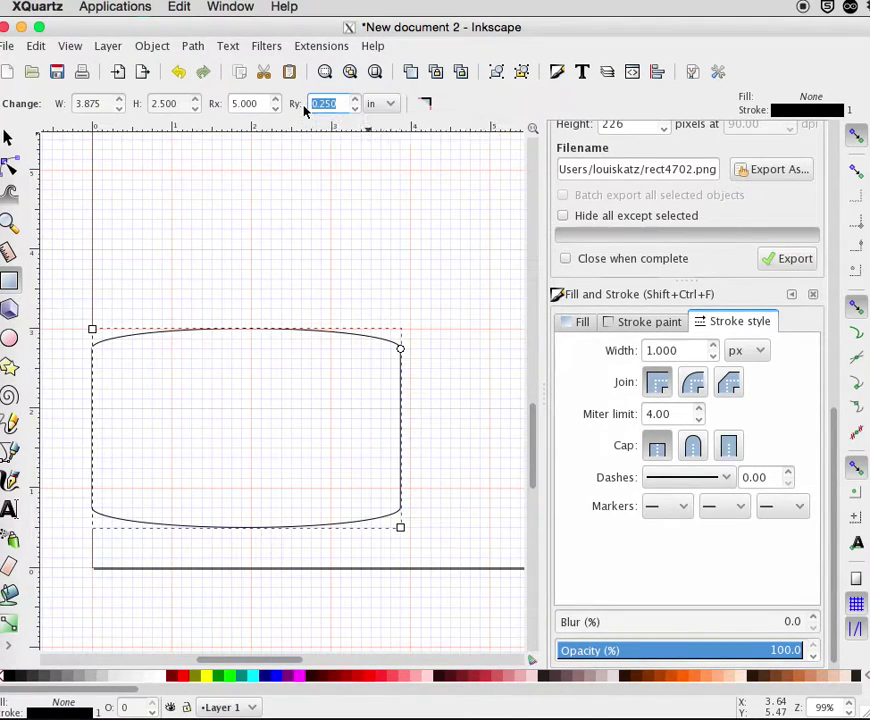
pyautogui.write('5')
pyautogui.press('Return')
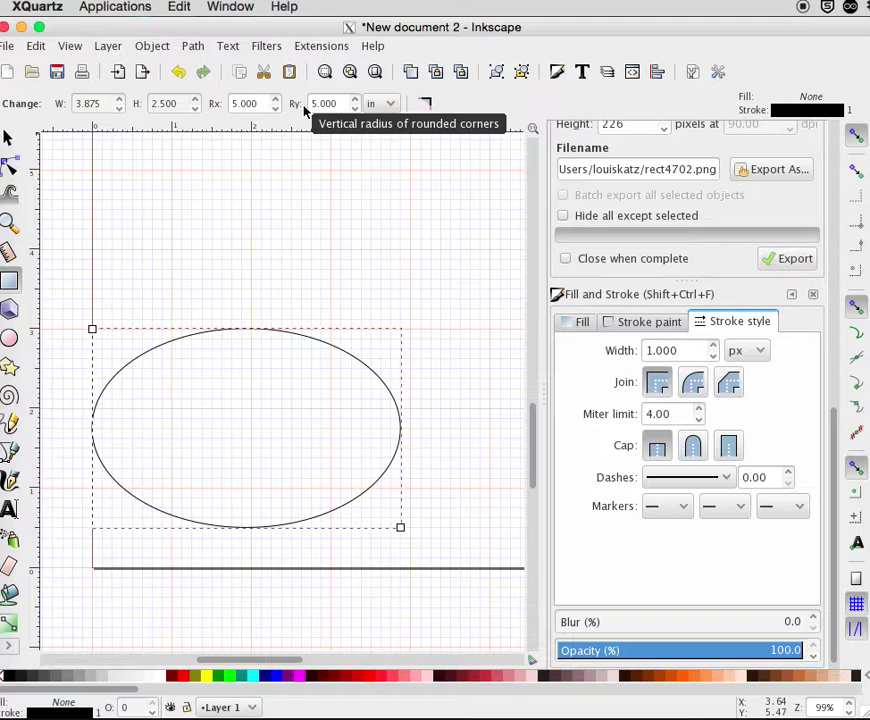
pyautogui.click(35, 47)
pyautogui.click(40, 66)
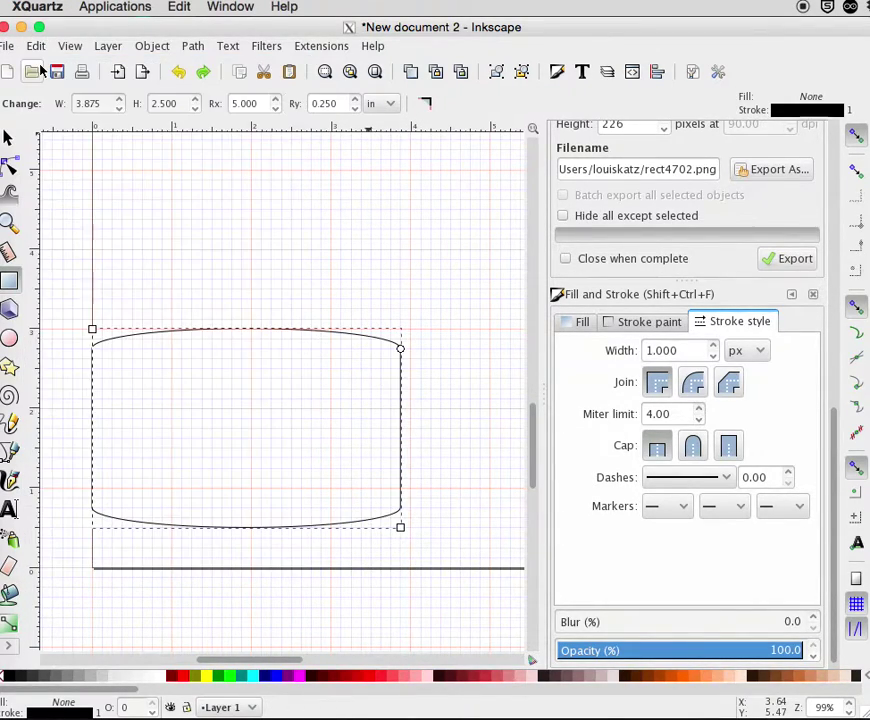
pyautogui.click(35, 47)
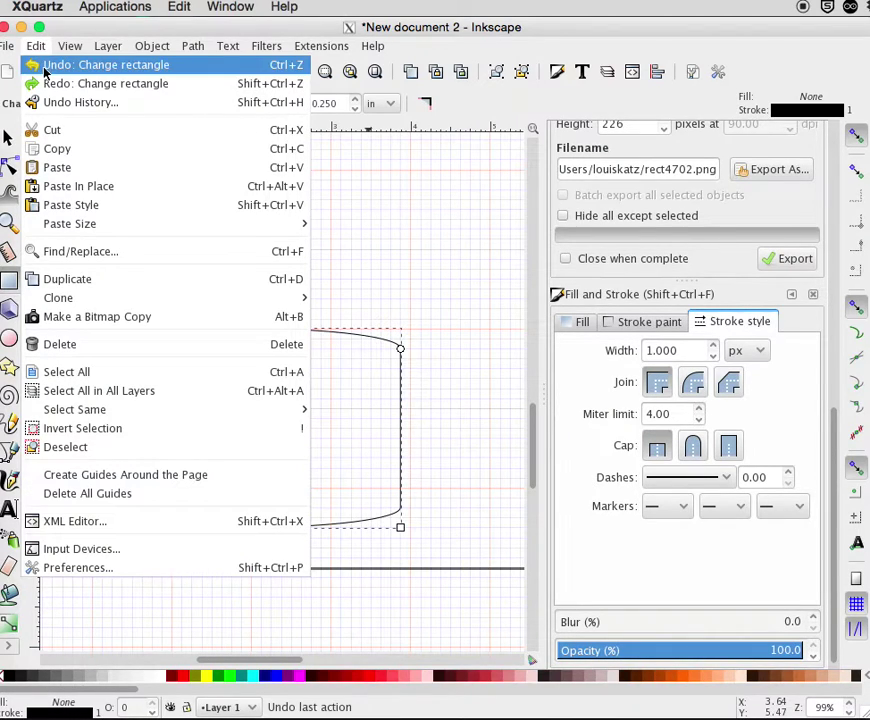
pyautogui.click(40, 65)
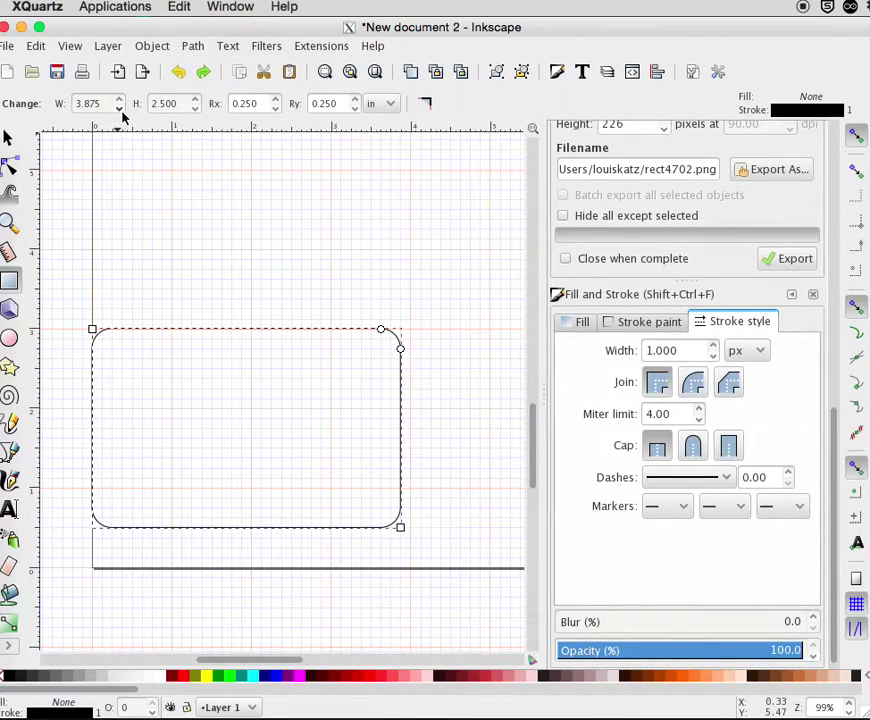
# Set the rectangle's width to 3 in and height to 3 in
pyautogui.moveTo(103, 104); pyautogui.dragTo(72, 102)
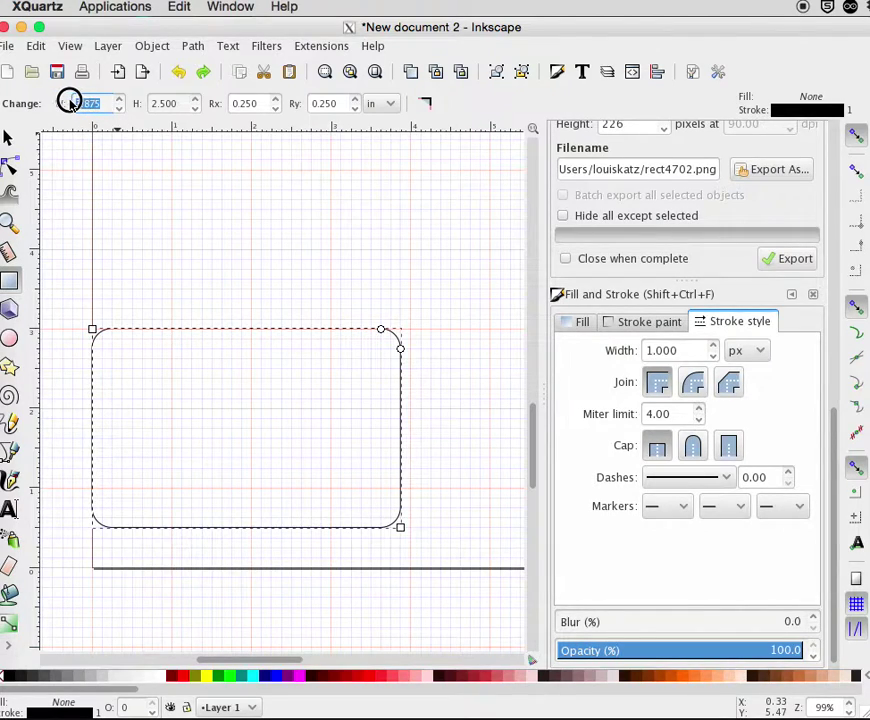
pyautogui.write('3')
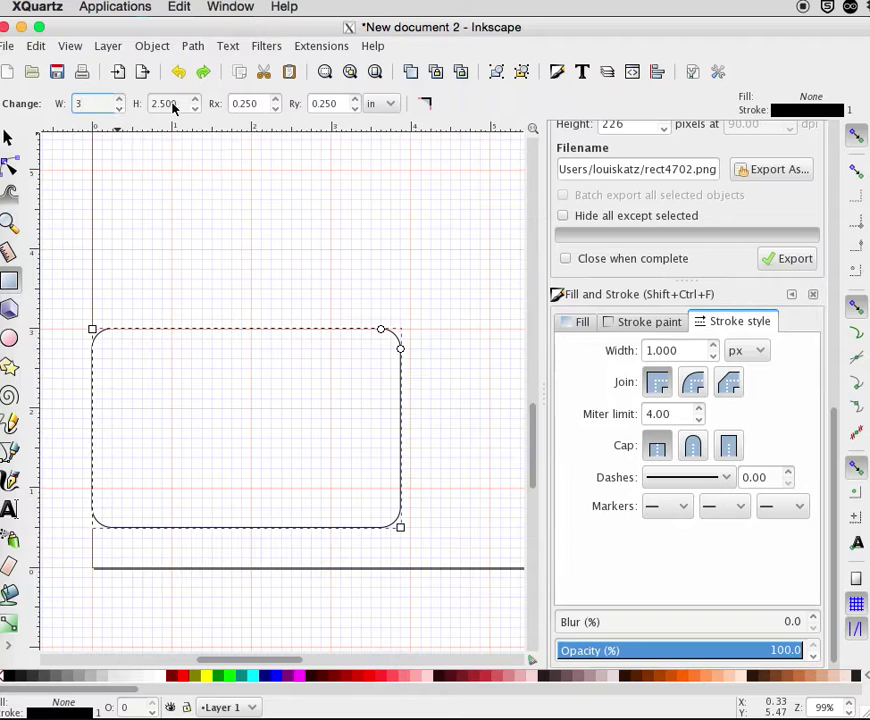
pyautogui.moveTo(173, 104); pyautogui.dragTo(136, 107)
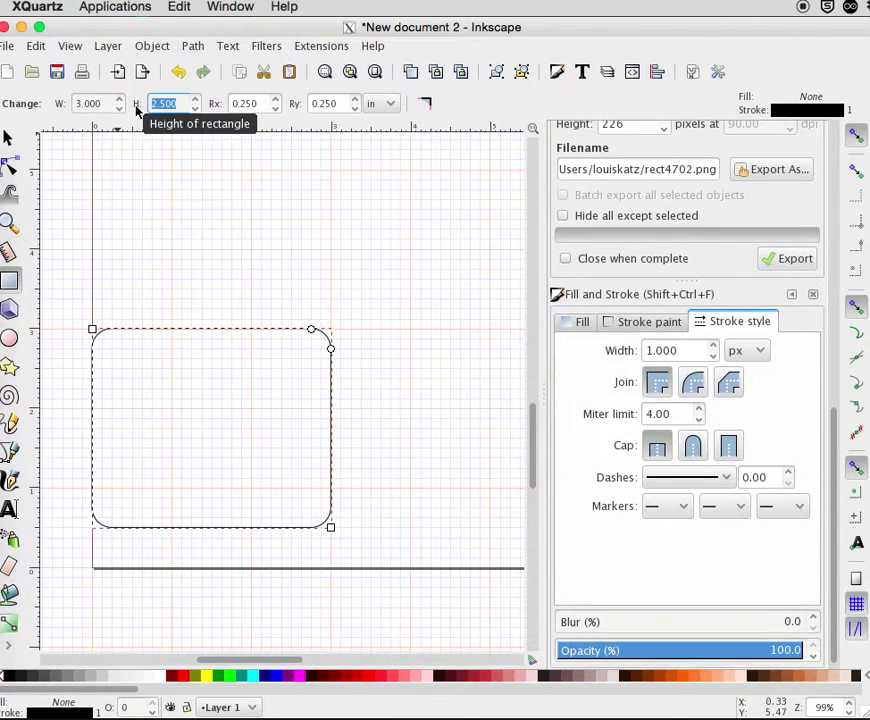
pyautogui.write('3')
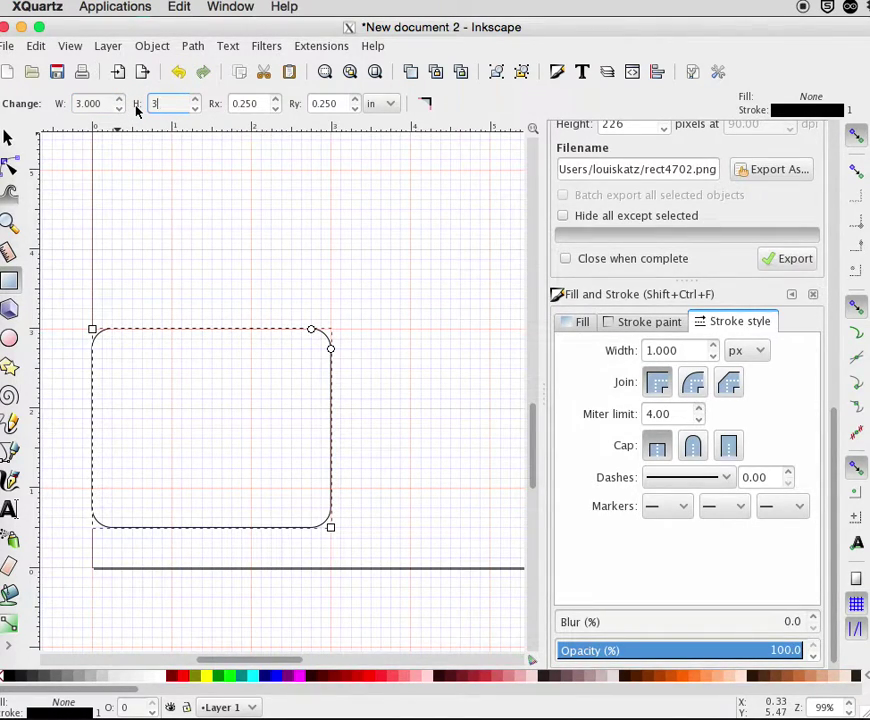
pyautogui.press('Tab')
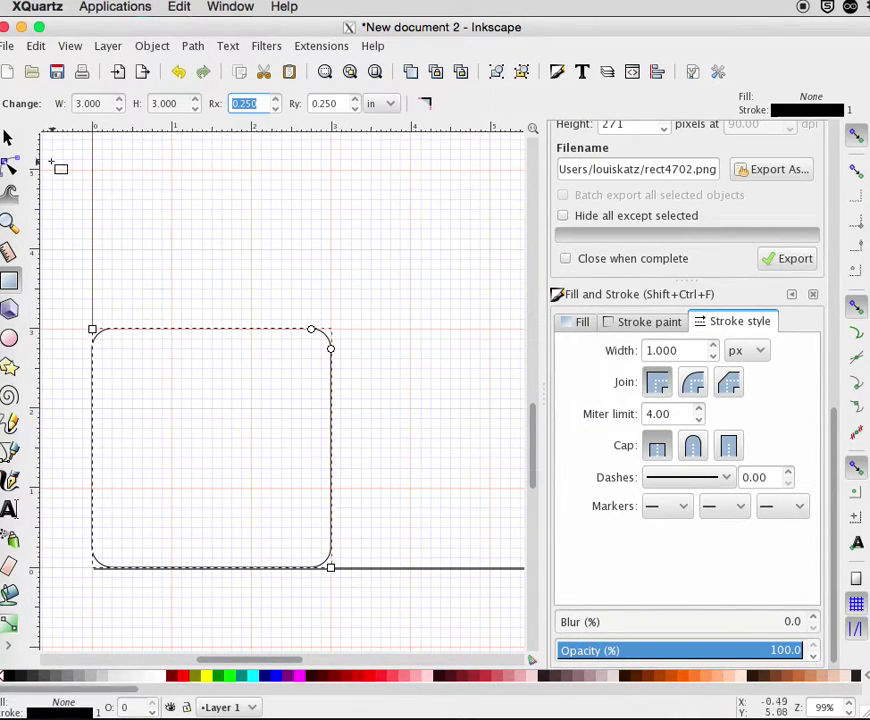
# Select the rounded square with the Selector tool and duplicate it
pyautogui.click(9, 138)
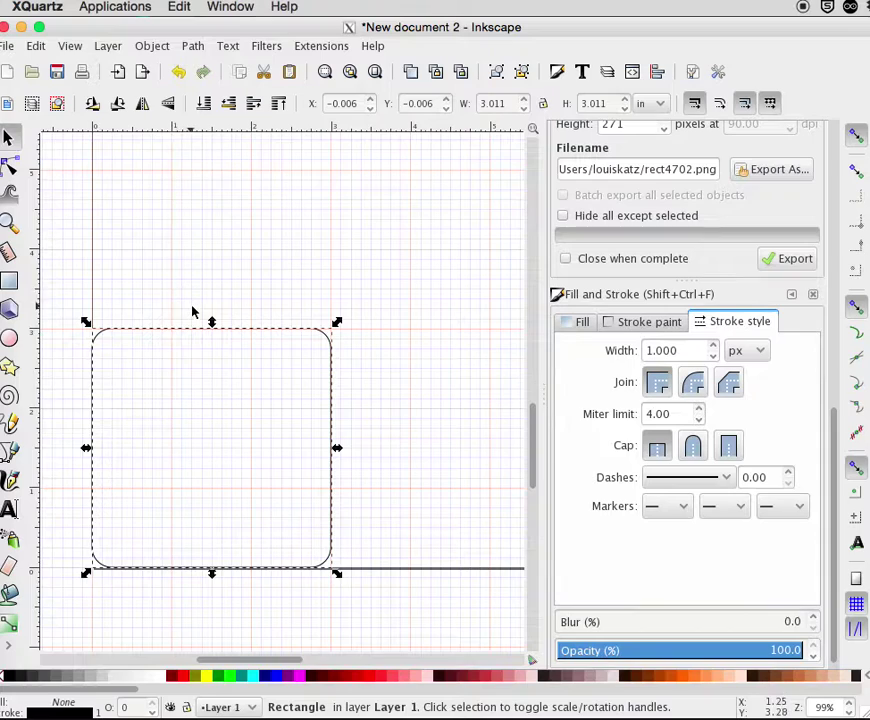
pyautogui.click(87, 309)
pyautogui.moveTo(70, 307)
pyautogui.mouseDown()
pyautogui.moveTo(219, 404)
pyautogui.moveTo(287, 500)
pyautogui.moveTo(371, 675)
pyautogui.moveTo(369, 633)
pyautogui.mouseUp()
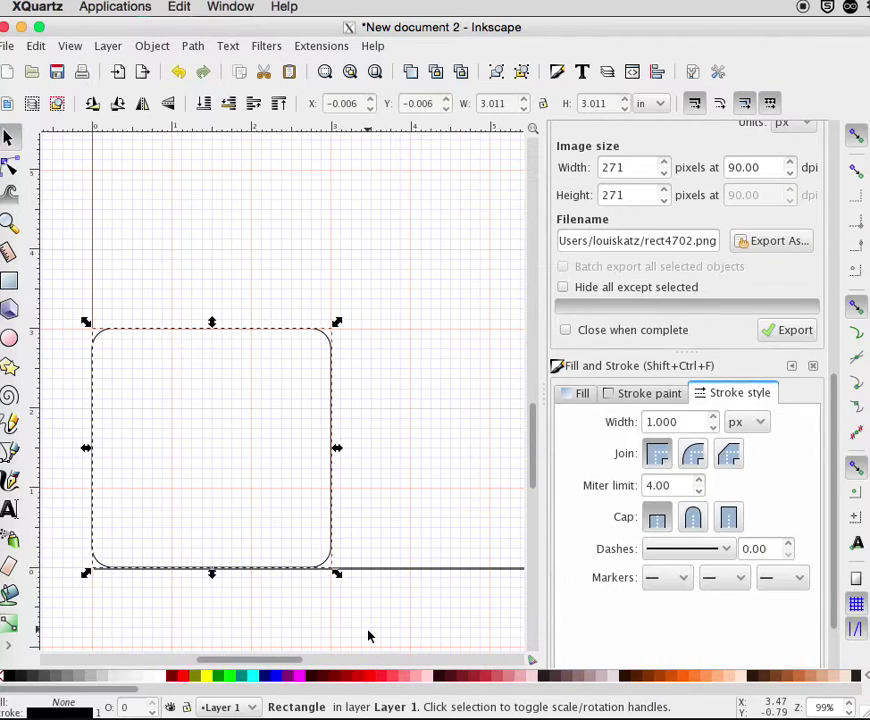
pyautogui.click(35, 46)
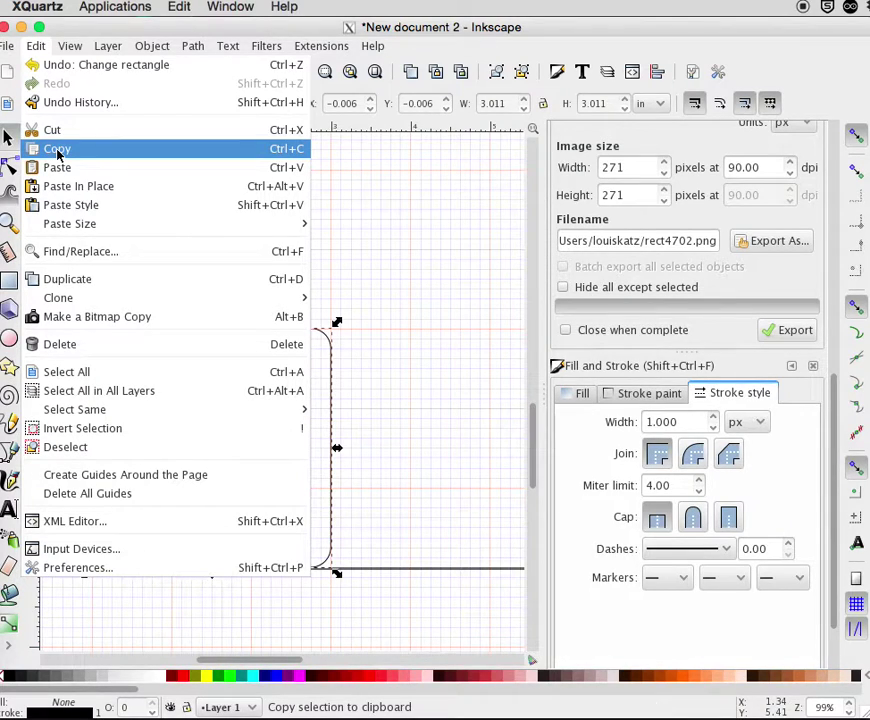
pyautogui.click(79, 281)
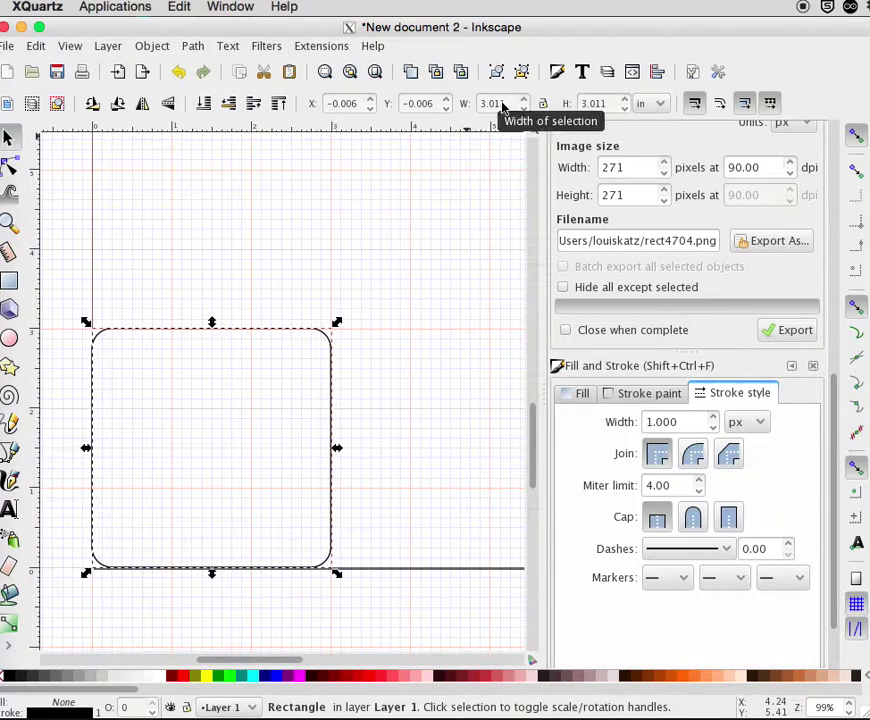
# Resize the duplicate to 2.5 × 2.5 in and deselect it
pyautogui.moveTo(510, 105); pyautogui.dragTo(459, 104)
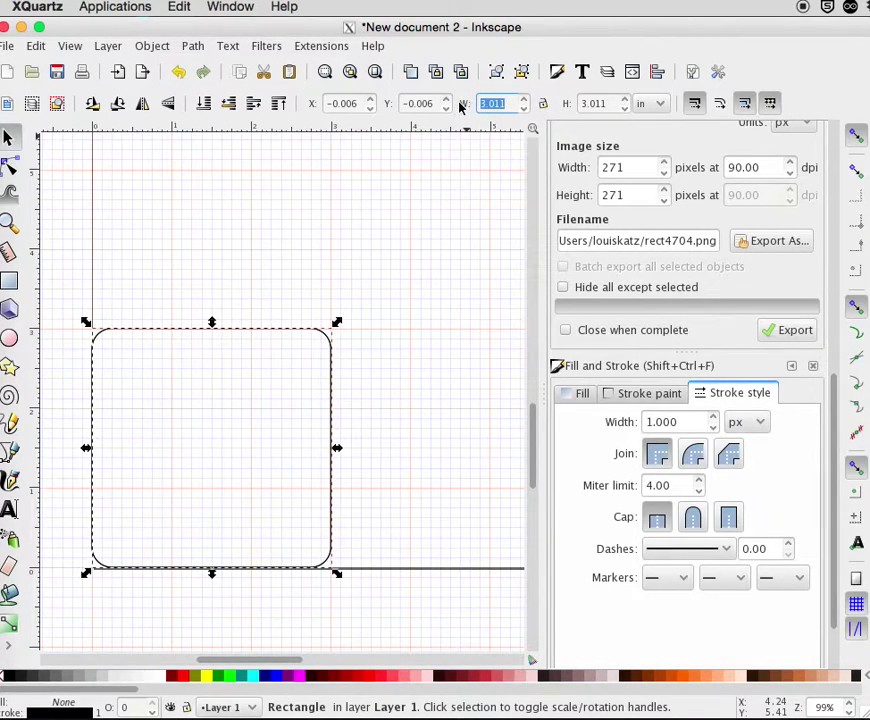
pyautogui.write('2.5')
pyautogui.click(602, 103)
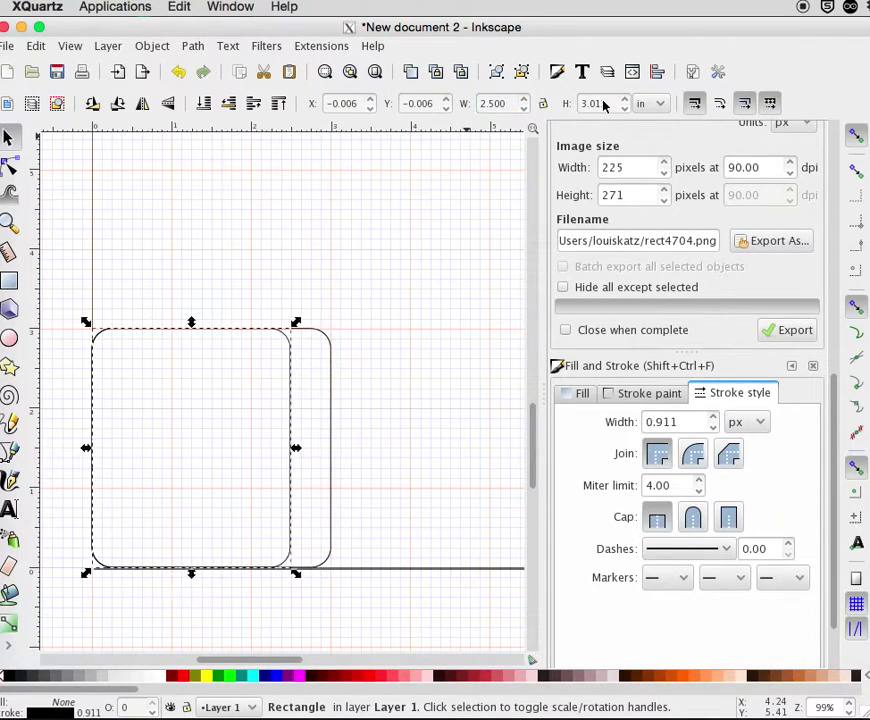
pyautogui.moveTo(606, 105); pyautogui.dragTo(565, 101)
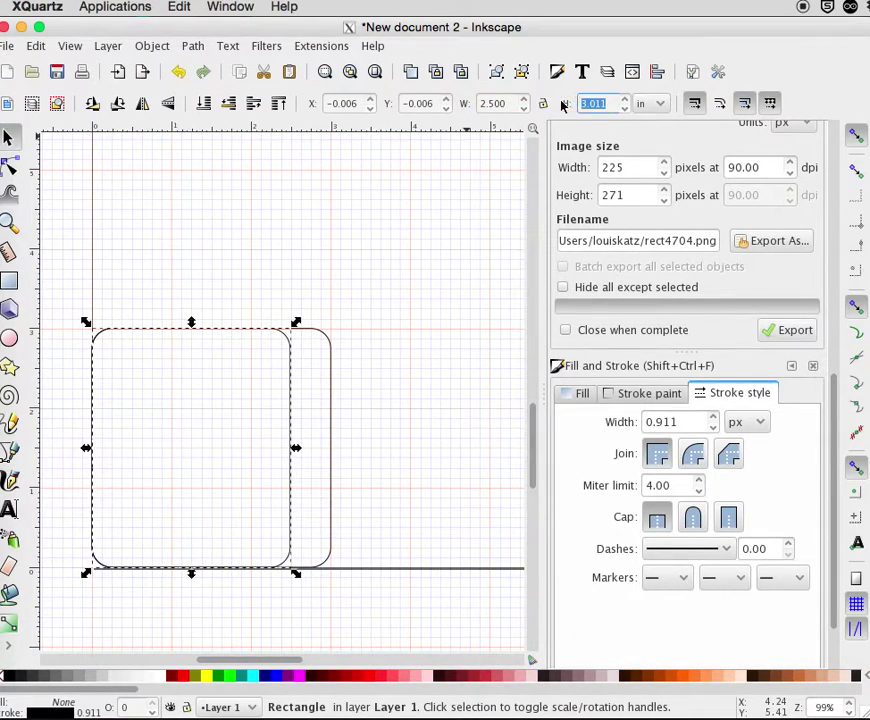
pyautogui.write('2.5')
pyautogui.press('Return')
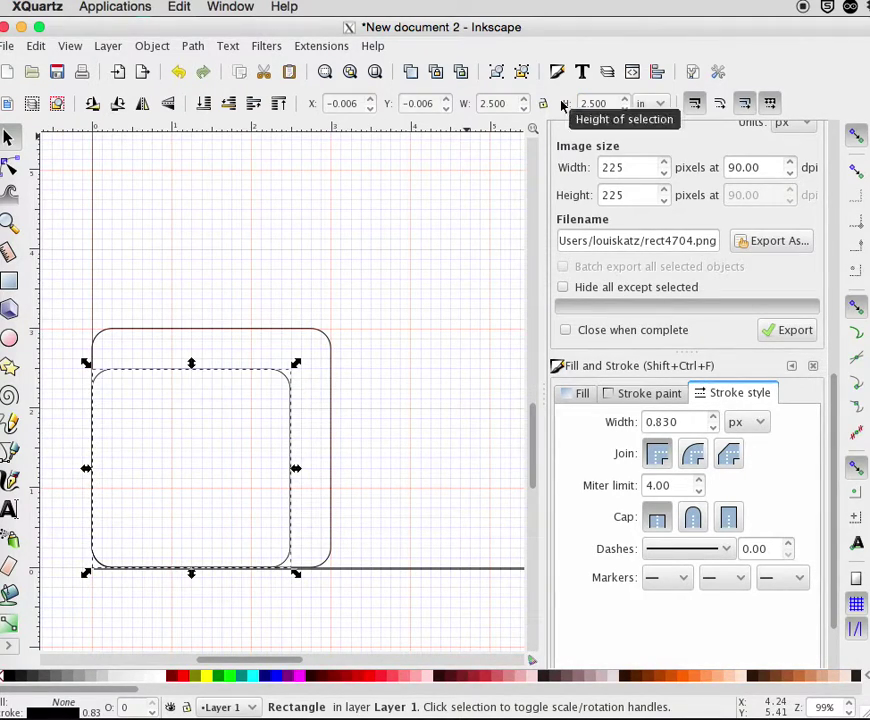
pyautogui.click(226, 257)
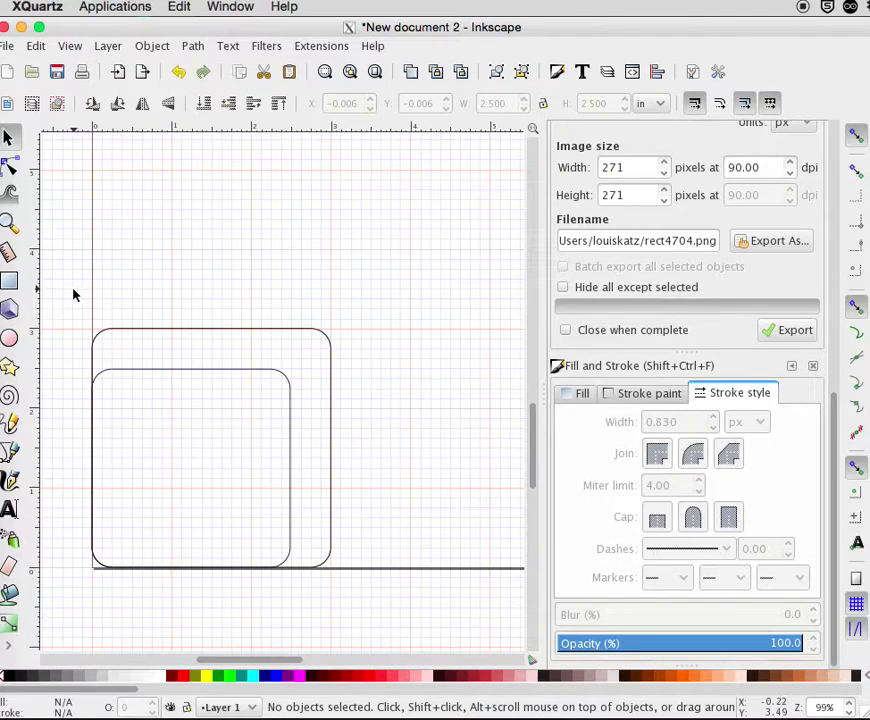
# Select both squares and centre them on both axes with Align and Distribute
pyautogui.moveTo(73, 290); pyautogui.dragTo(350, 594)
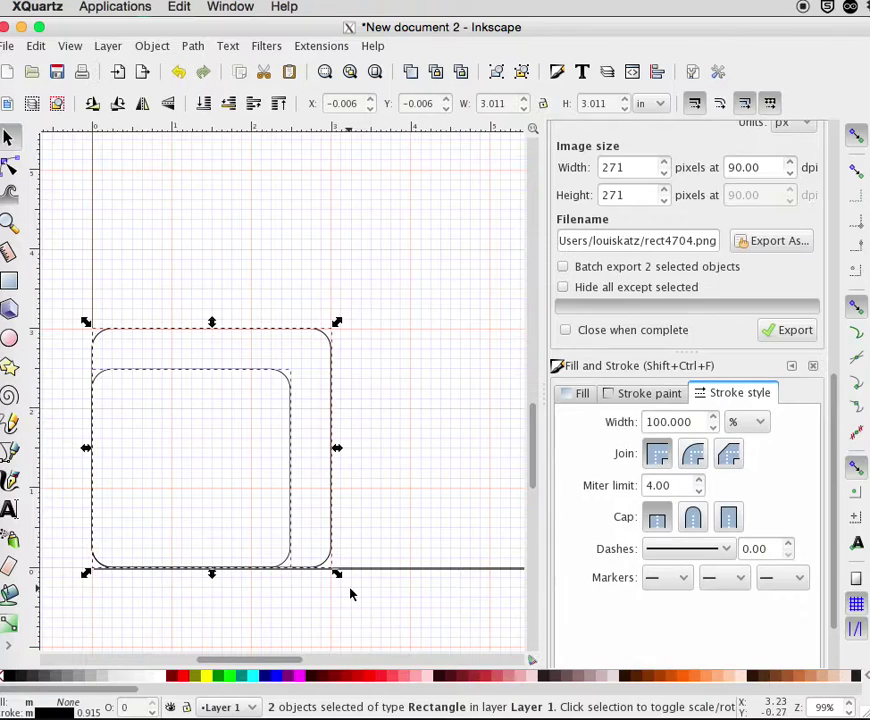
pyautogui.click(154, 45)
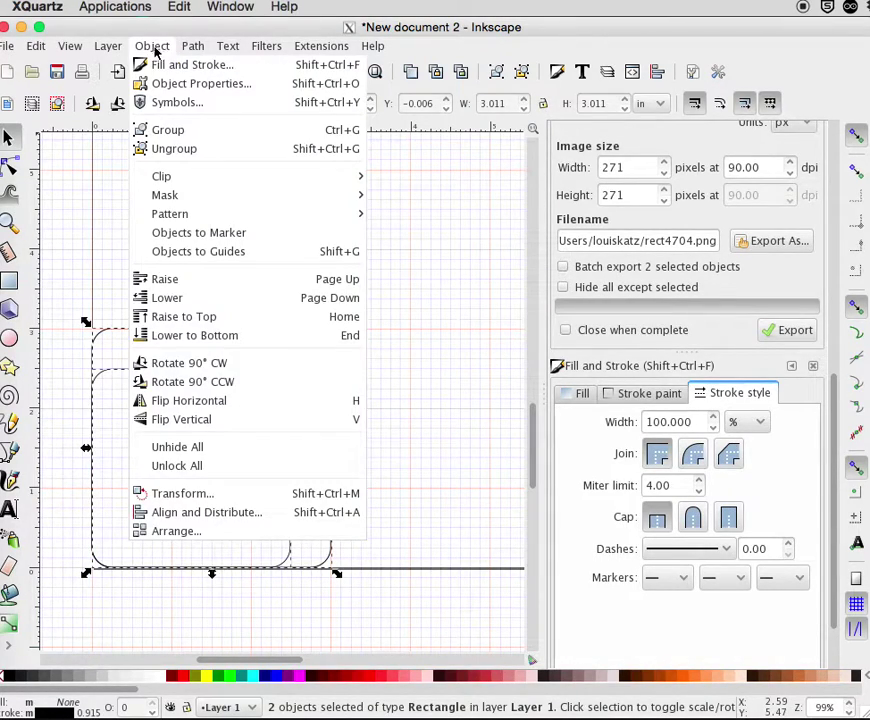
pyautogui.click(189, 513)
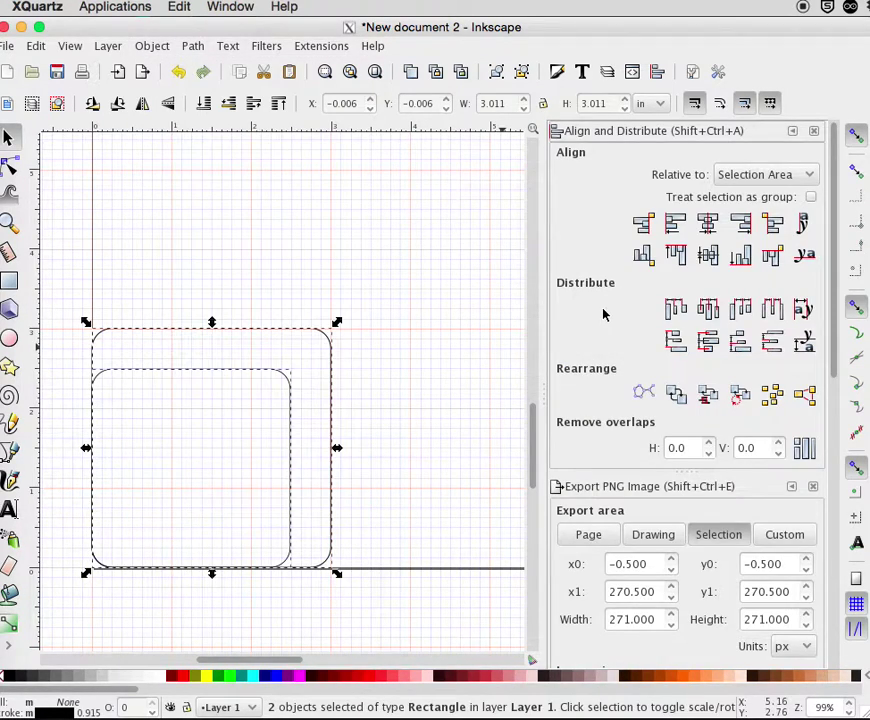
pyautogui.click(707, 256)
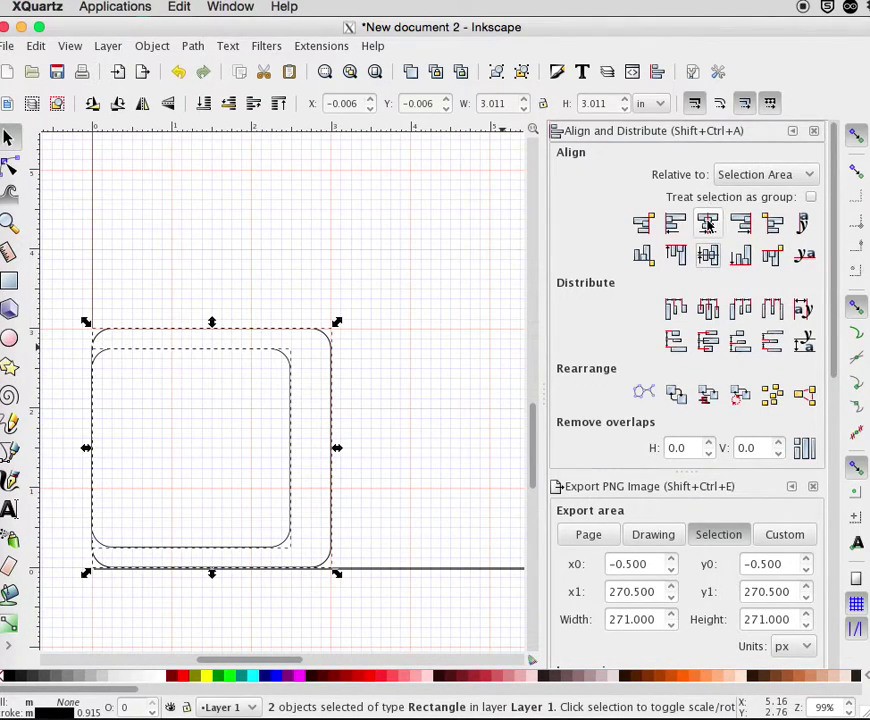
pyautogui.click(707, 225)
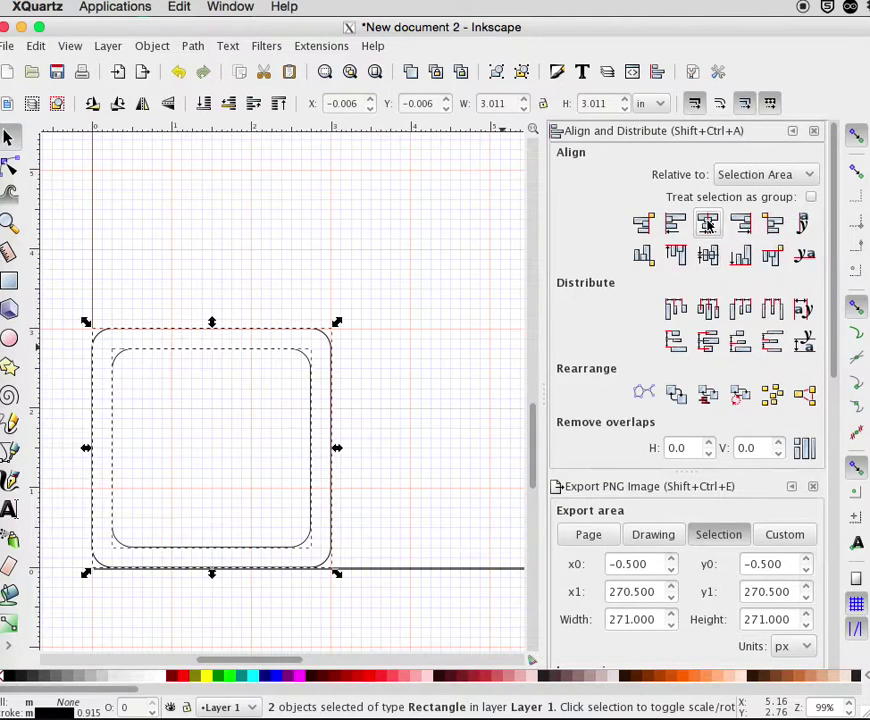
pyautogui.click(450, 252)
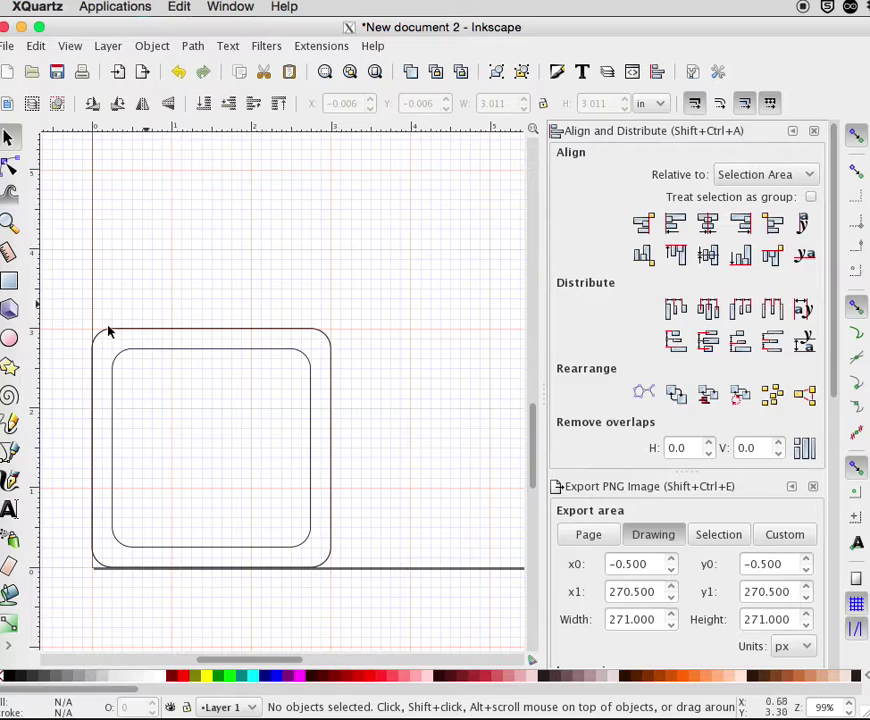
# Draw a closed right-pointing triangle on grid points inside the inner square with the Bezier tool
pyautogui.click(9, 453)
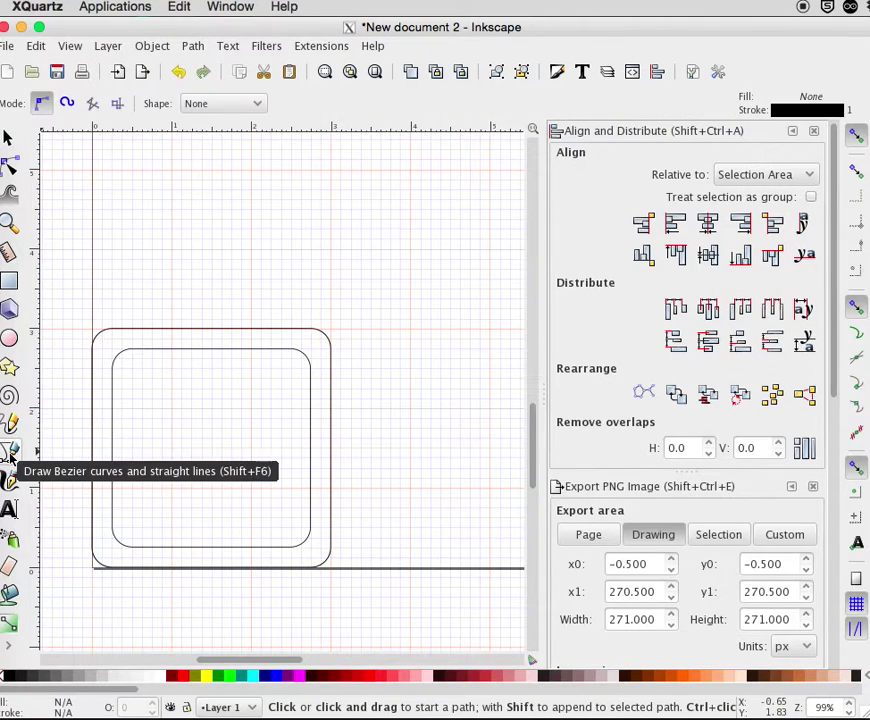
pyautogui.click(172, 370)
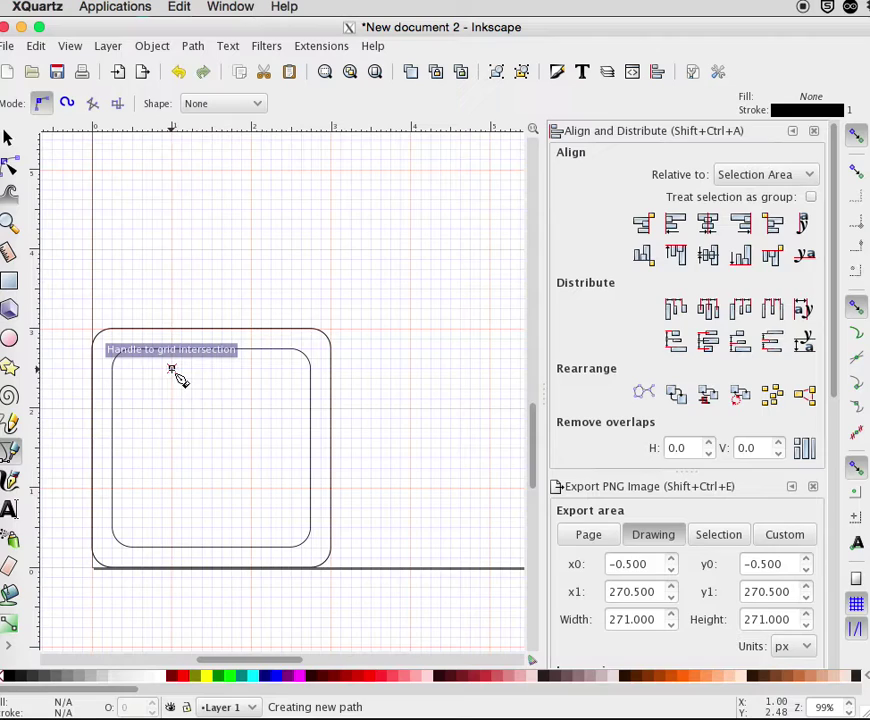
pyautogui.click(292, 490)
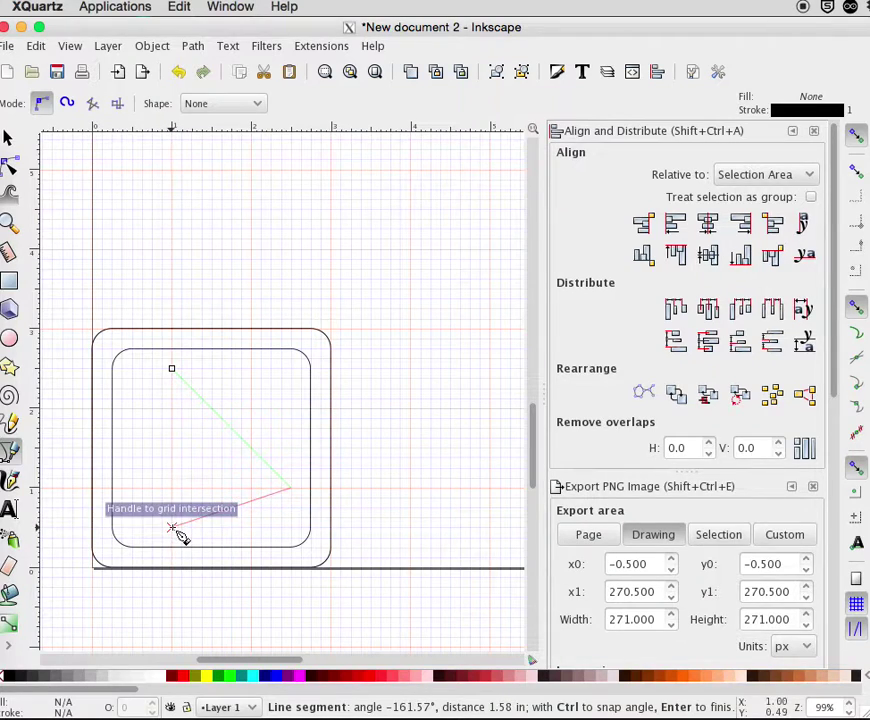
pyautogui.click(172, 527)
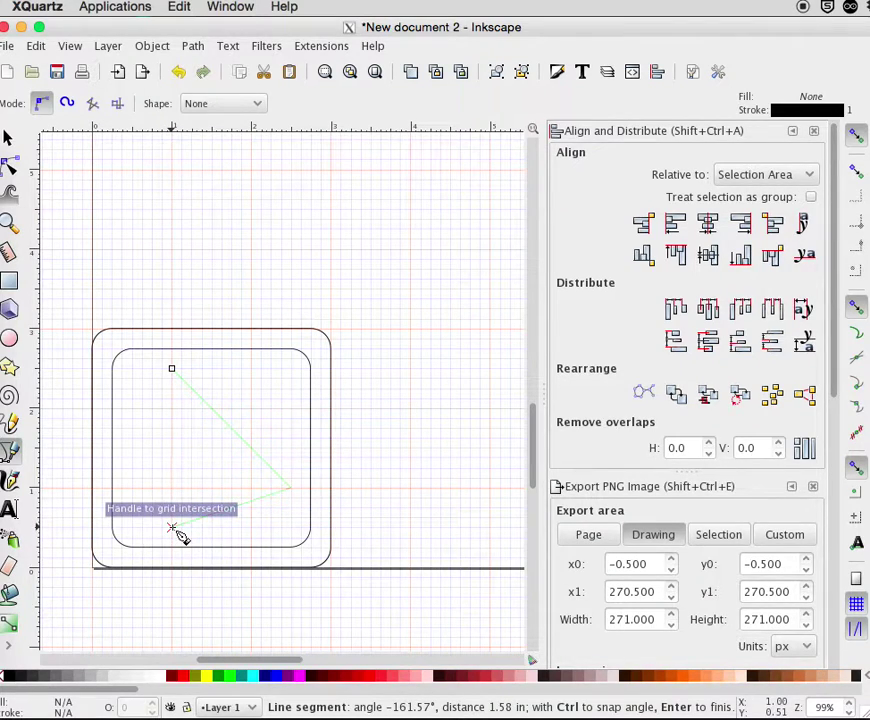
pyautogui.click(172, 370)
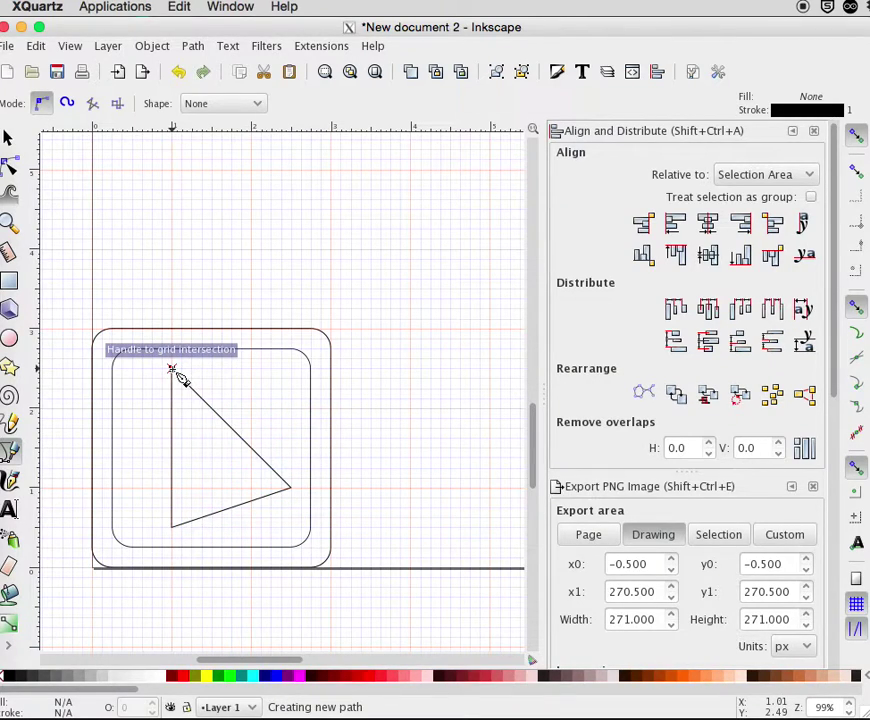
pyautogui.click(173, 371)
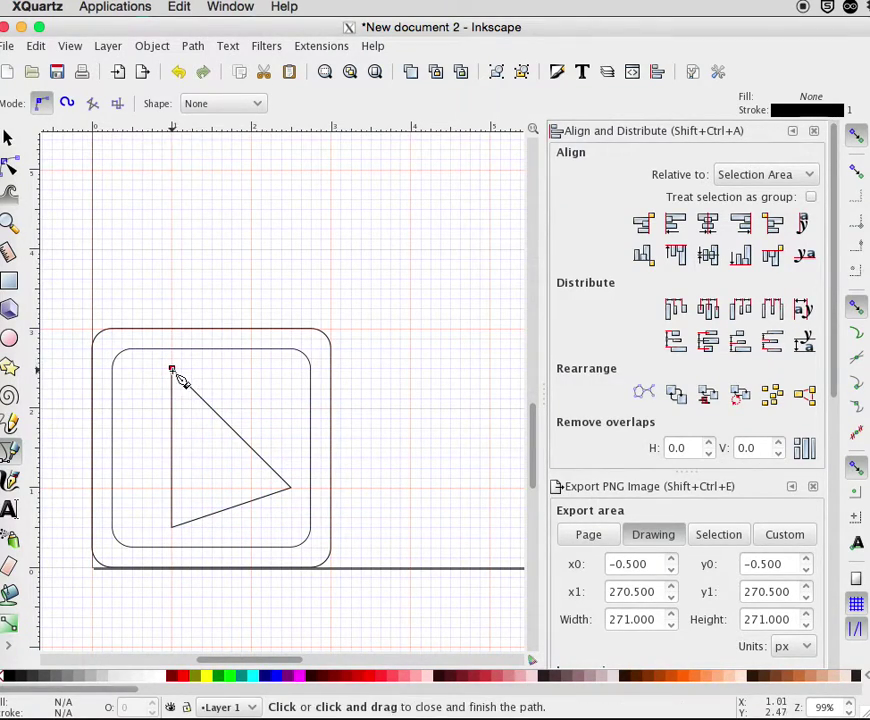
pyautogui.click(173, 371)
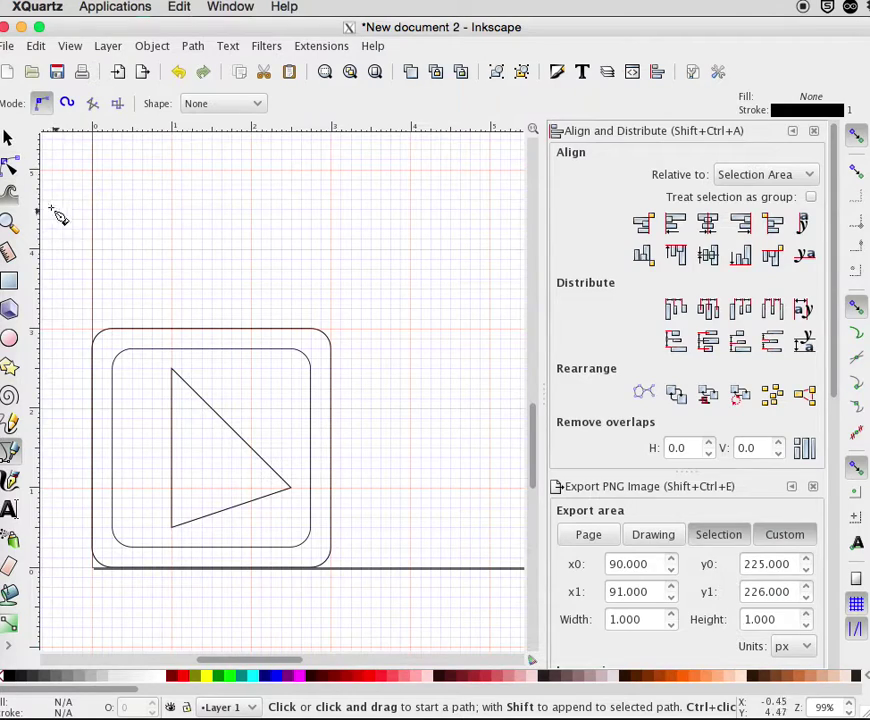
# With the Node tool, add a node mid-diagonal and pull it up and right
pyautogui.click(11, 171)
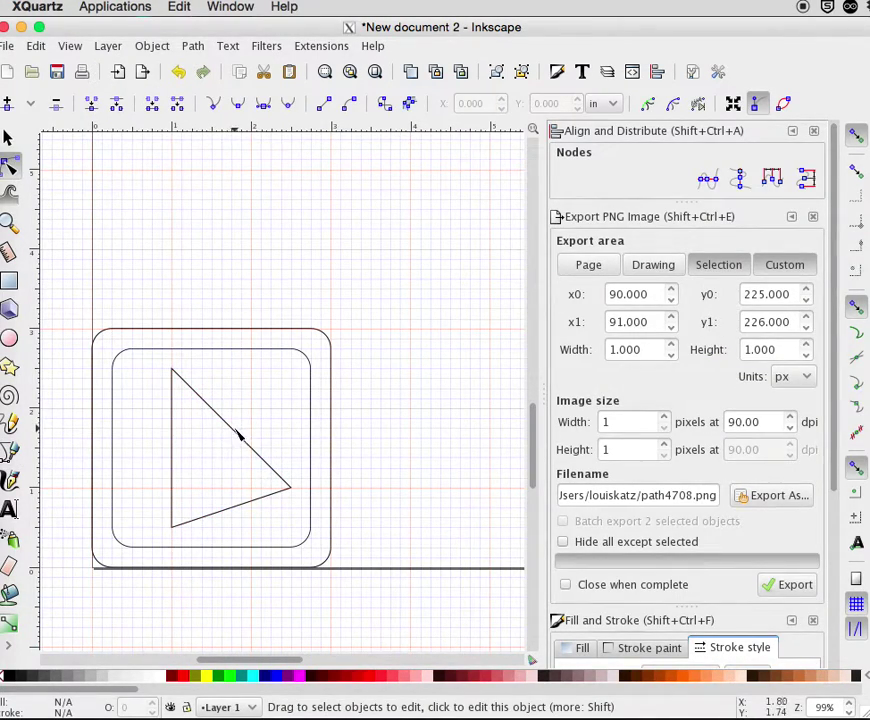
pyautogui.click(236, 436)
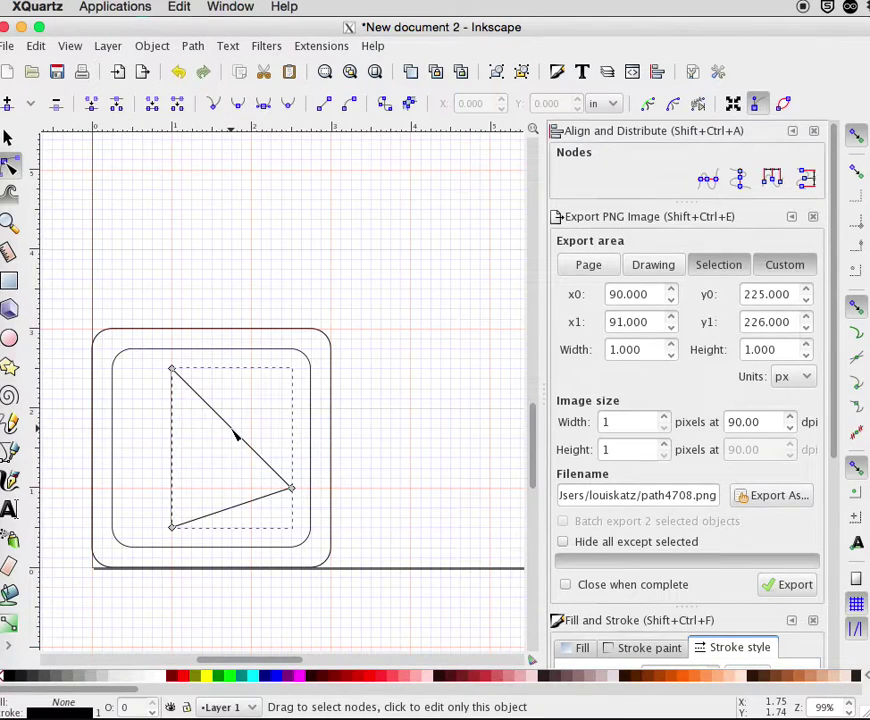
pyautogui.click(234, 432)
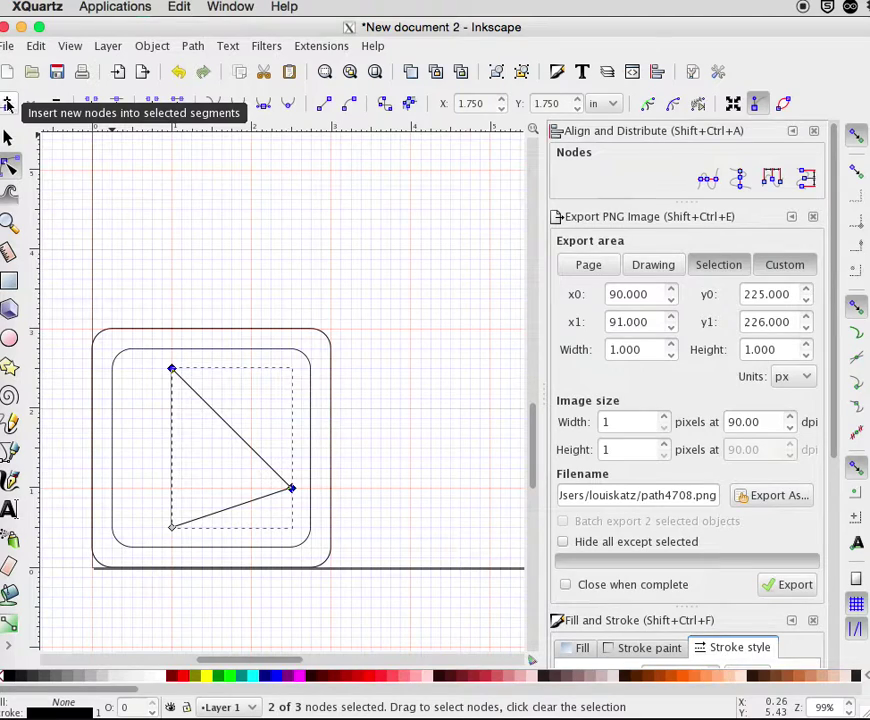
pyautogui.click(8, 103)
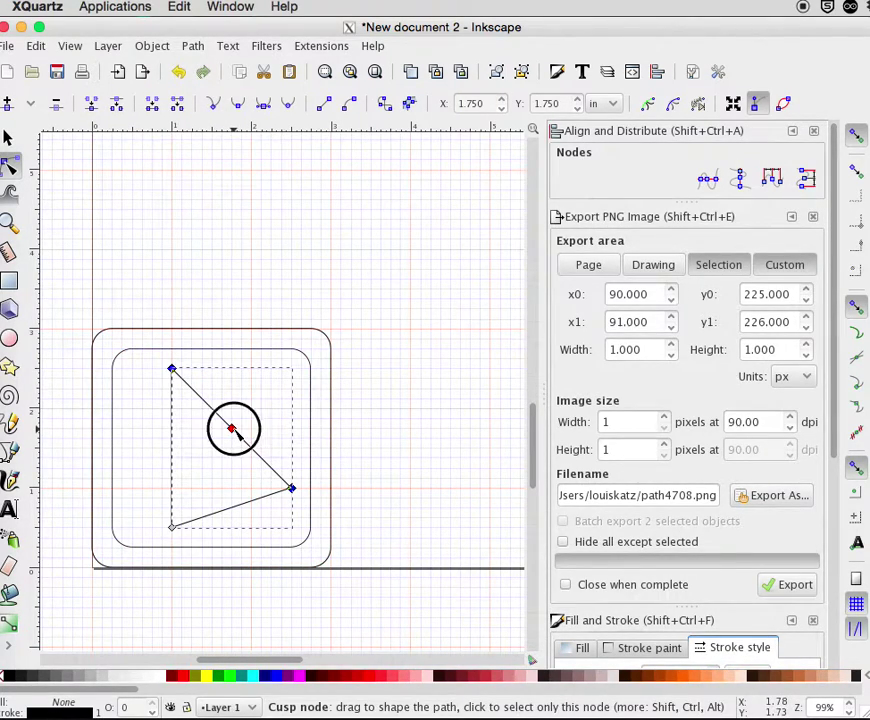
pyautogui.moveTo(237, 432)
pyautogui.mouseDown()
pyautogui.moveTo(268, 408)
pyautogui.moveTo(231, 427)
pyautogui.moveTo(233, 415)
pyautogui.mouseUp()
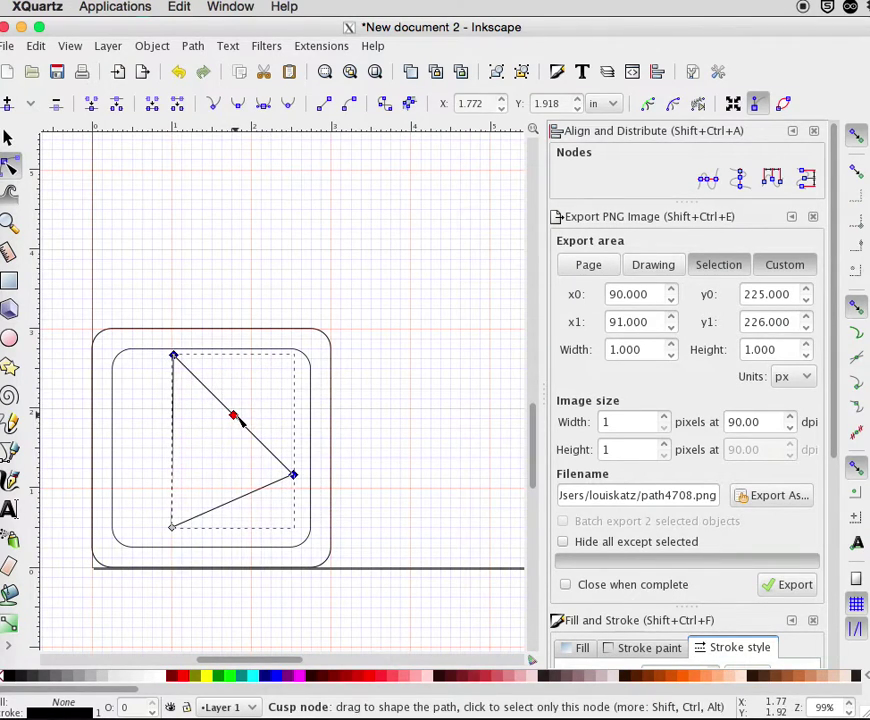
pyautogui.click(35, 45)
pyautogui.click(55, 64)
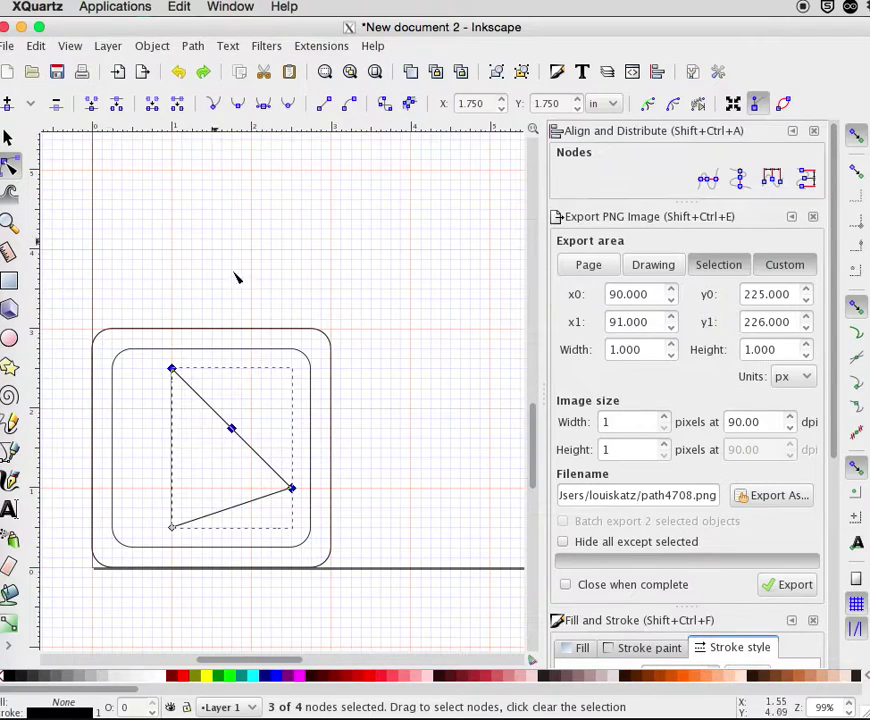
pyautogui.click(264, 427)
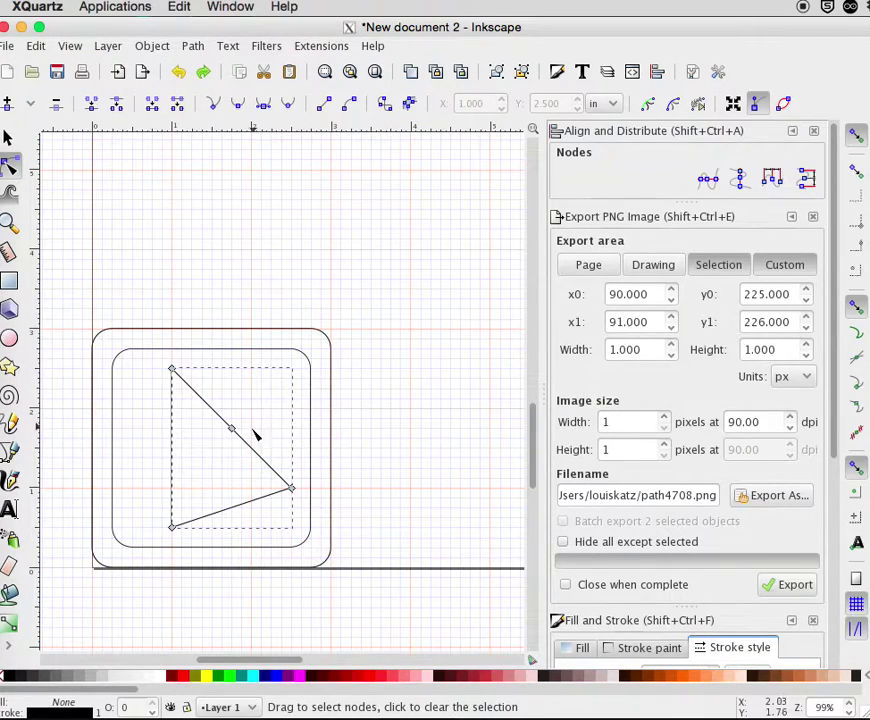
pyautogui.moveTo(232, 430); pyautogui.dragTo(269, 404)
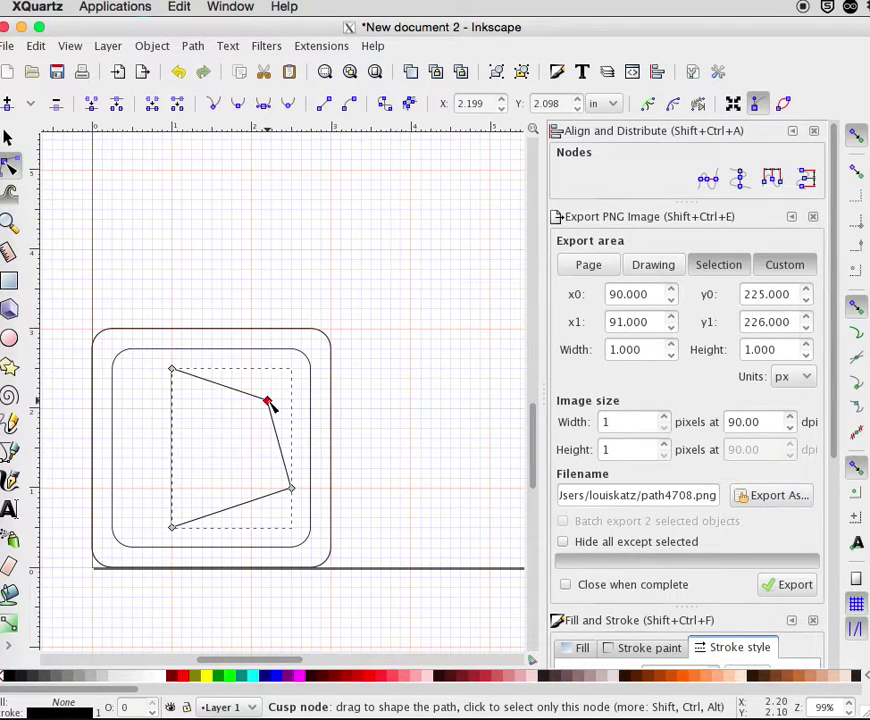
# Add a middle node on the left edge, push it inward into a notch, and spread both corners left
pyautogui.click(173, 440)
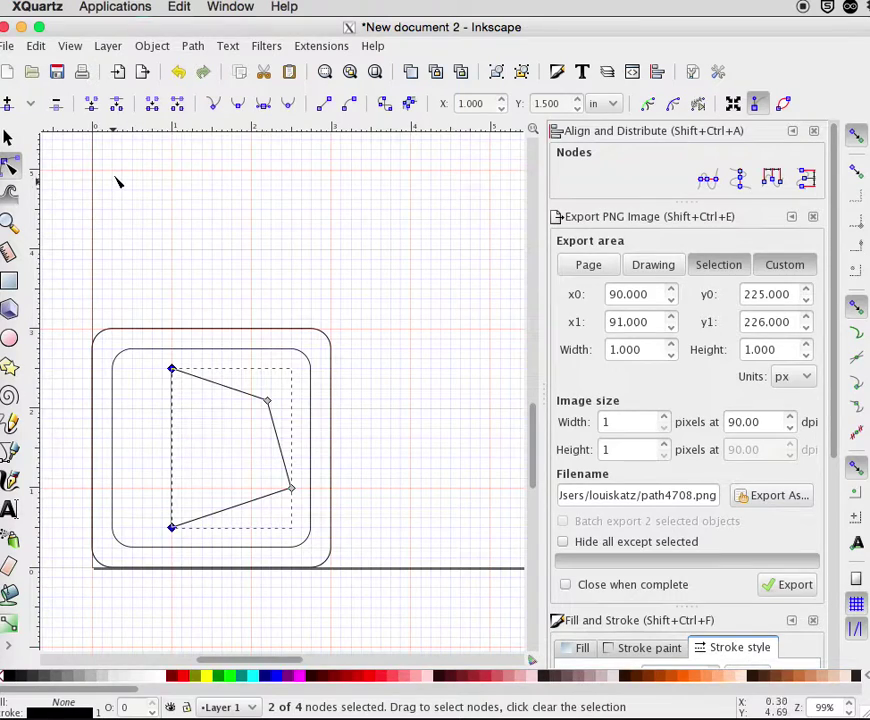
pyautogui.click(7, 103)
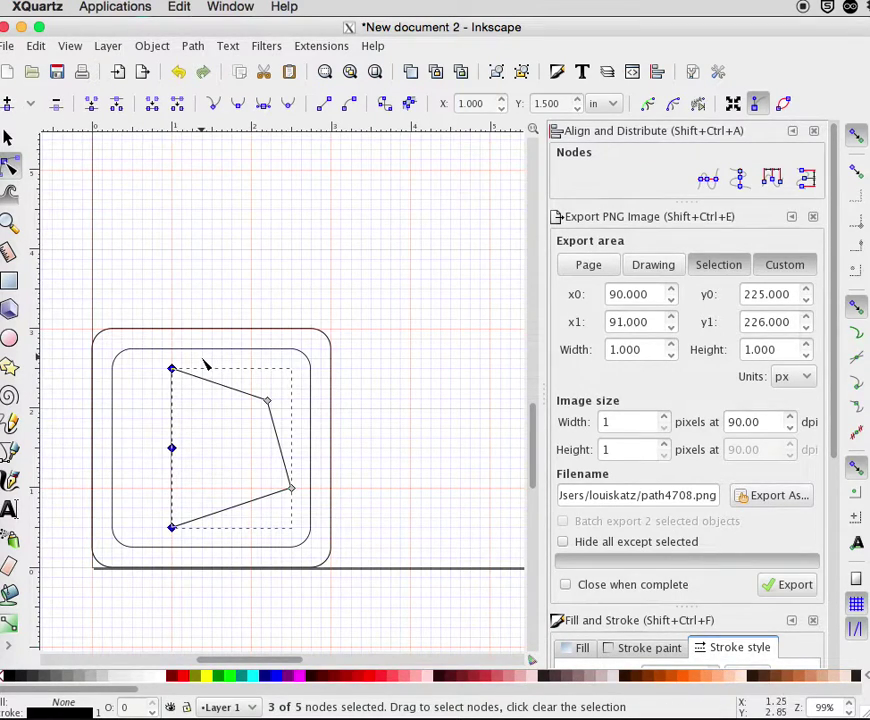
pyautogui.moveTo(173, 449); pyautogui.dragTo(237, 459)
pyautogui.click(176, 443)
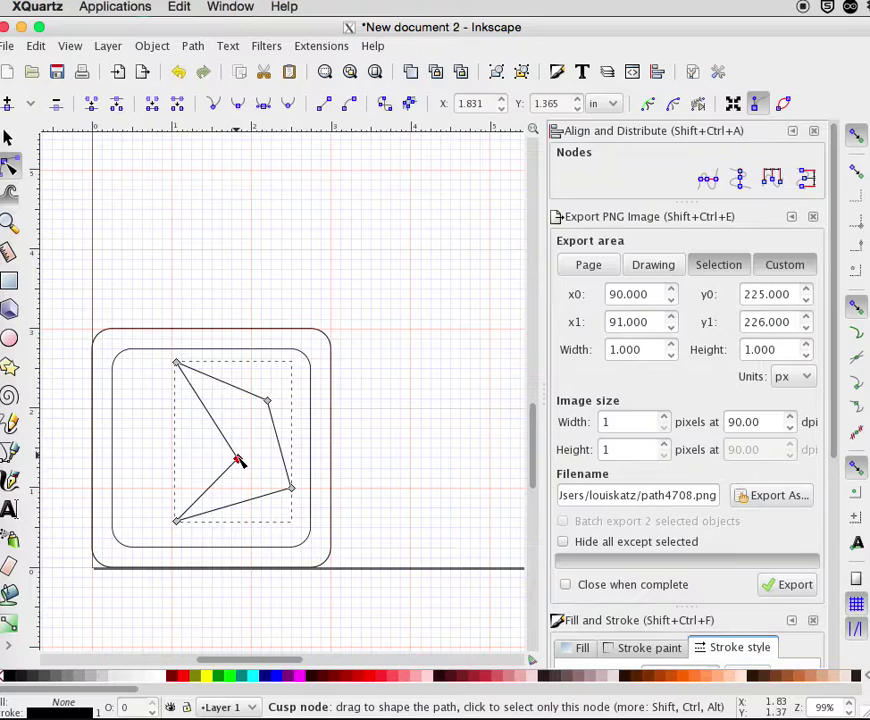
pyautogui.click(177, 520)
pyautogui.moveTo(177, 520); pyautogui.dragTo(140, 519)
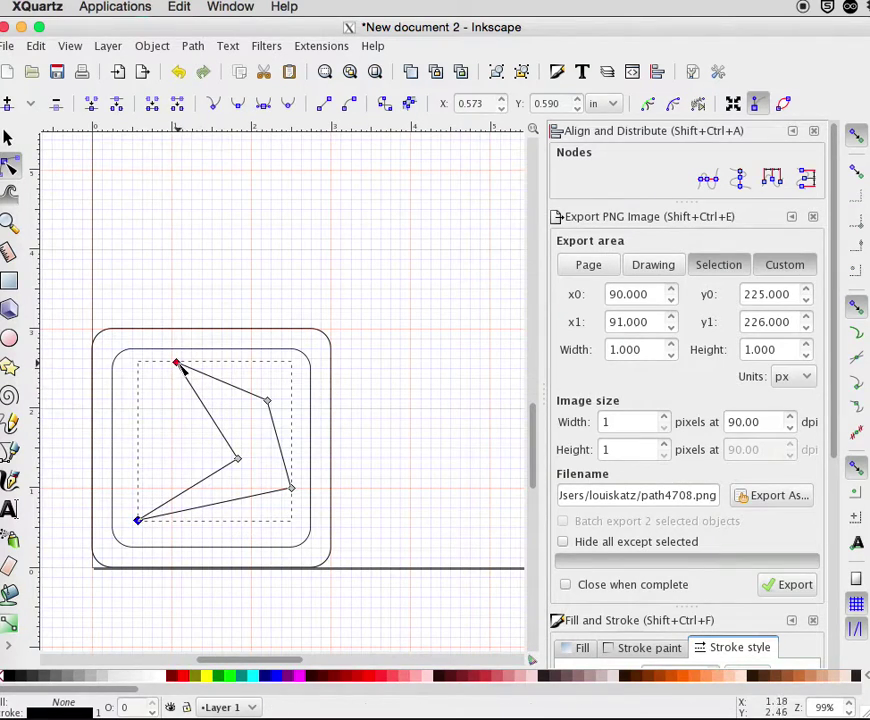
pyautogui.moveTo(177, 364); pyautogui.dragTo(140, 381)
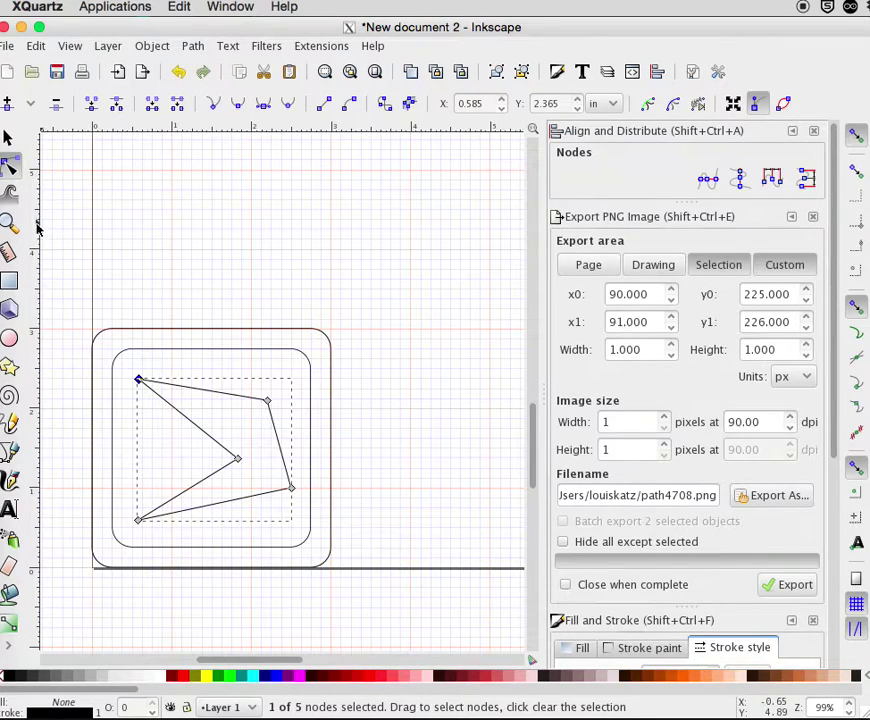
# With the Pen tool, draw a near-vertical line inside the arrowhead and a slanted line above it
pyautogui.click(11, 452)
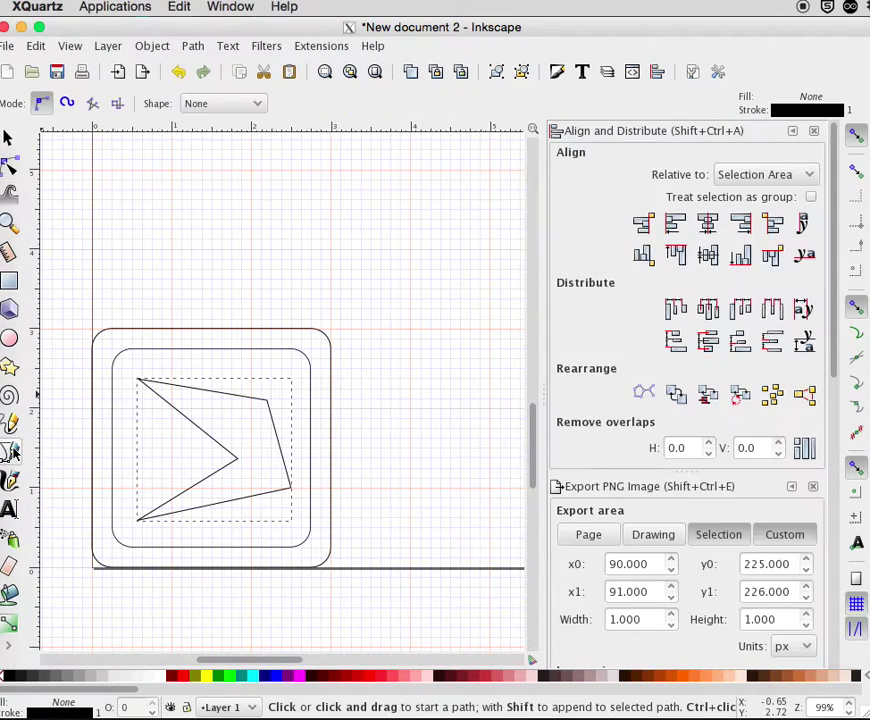
pyautogui.click(251, 418)
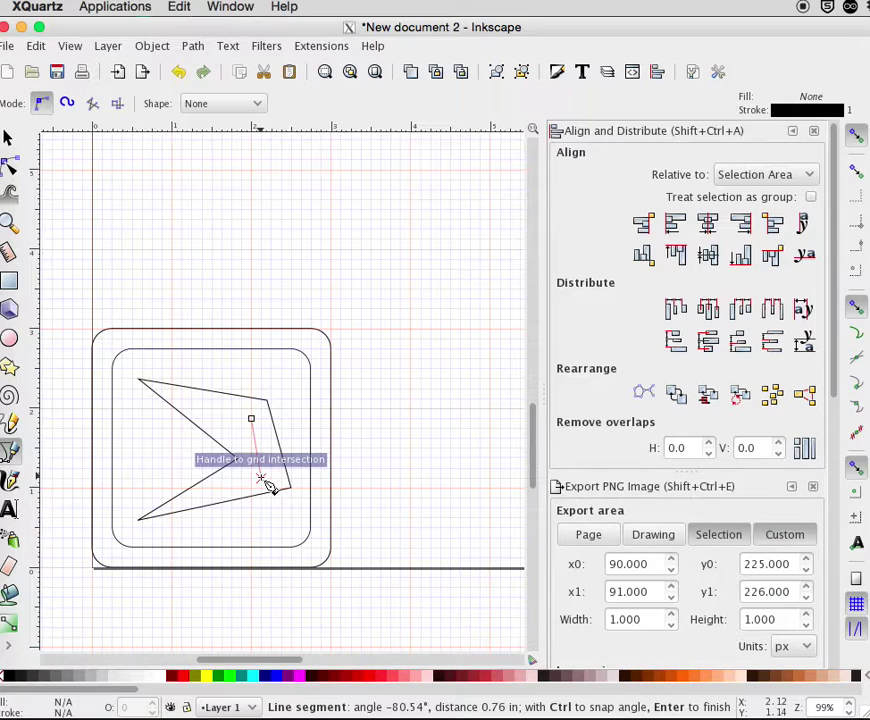
pyautogui.click(261, 479)
pyautogui.click(261, 479)
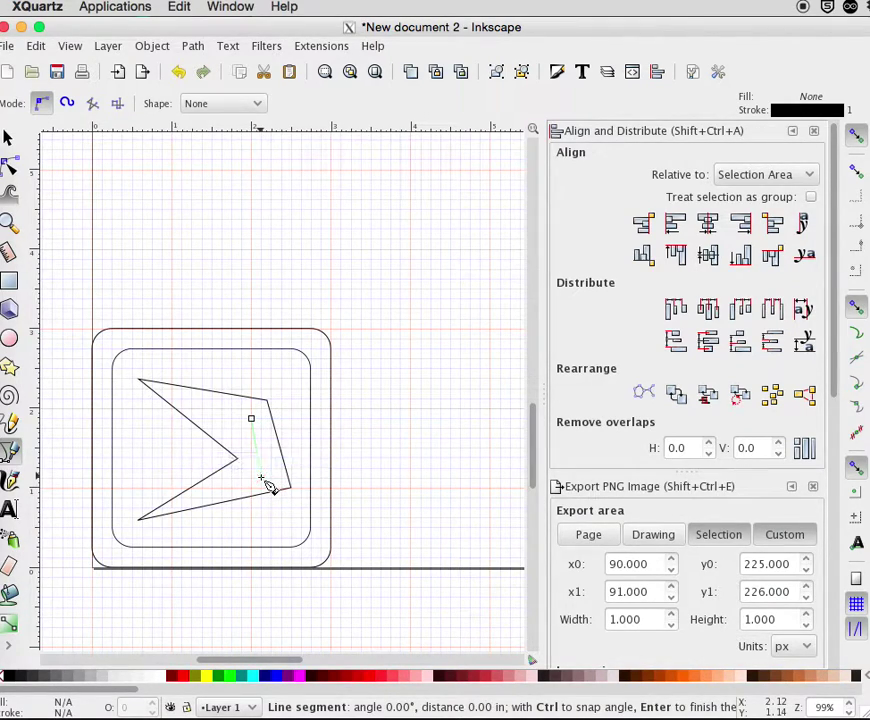
pyautogui.click(261, 479)
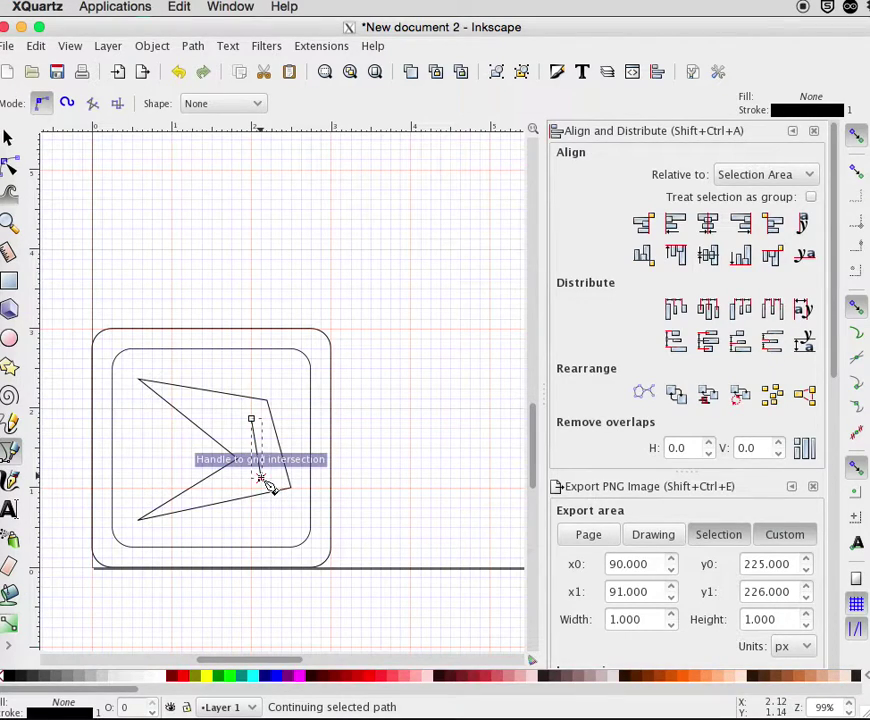
pyautogui.click(261, 479)
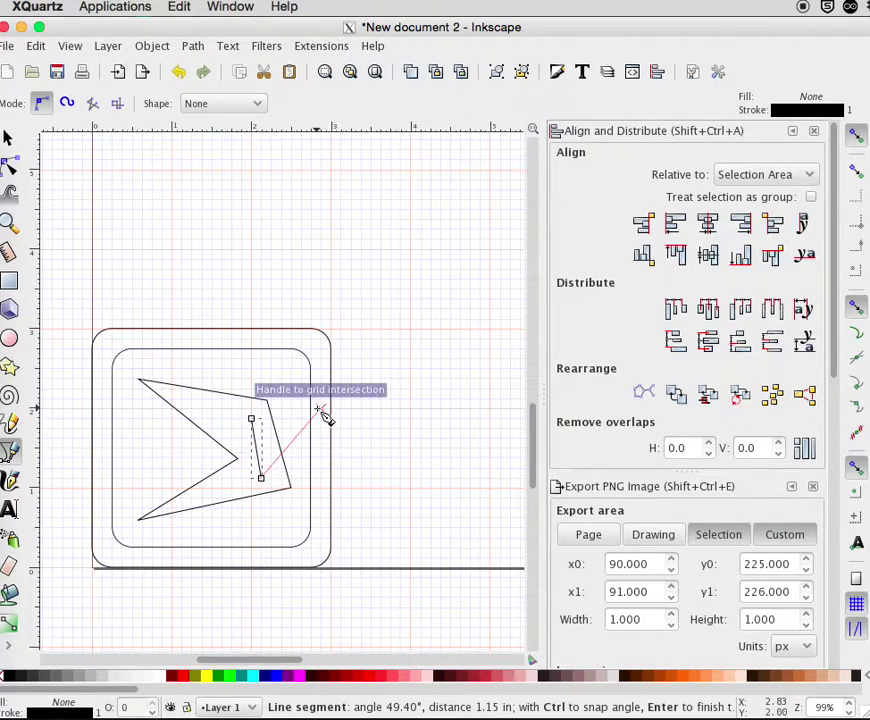
pyautogui.click(271, 487)
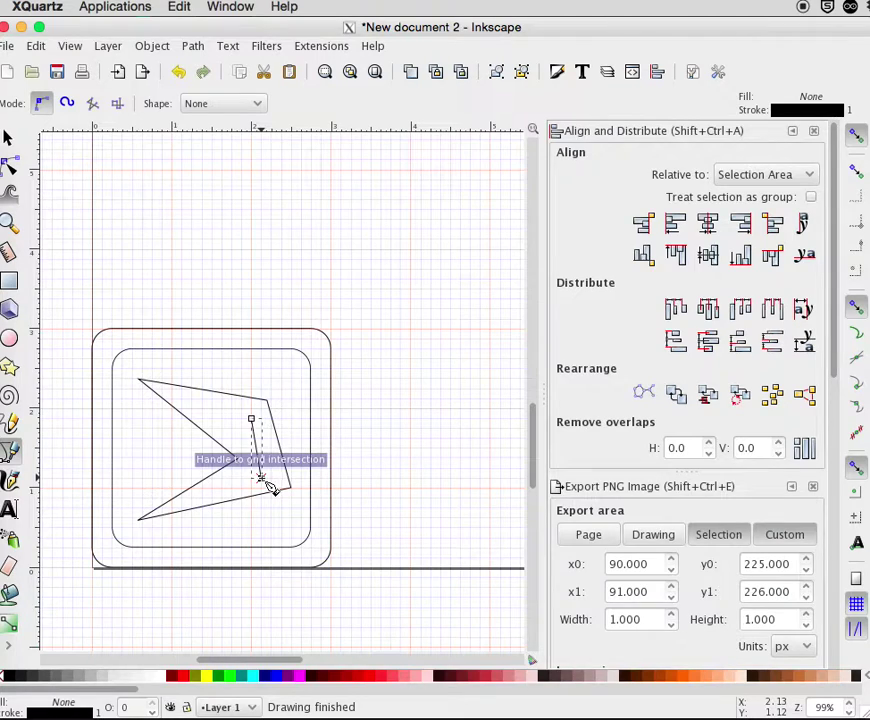
pyautogui.click(271, 487)
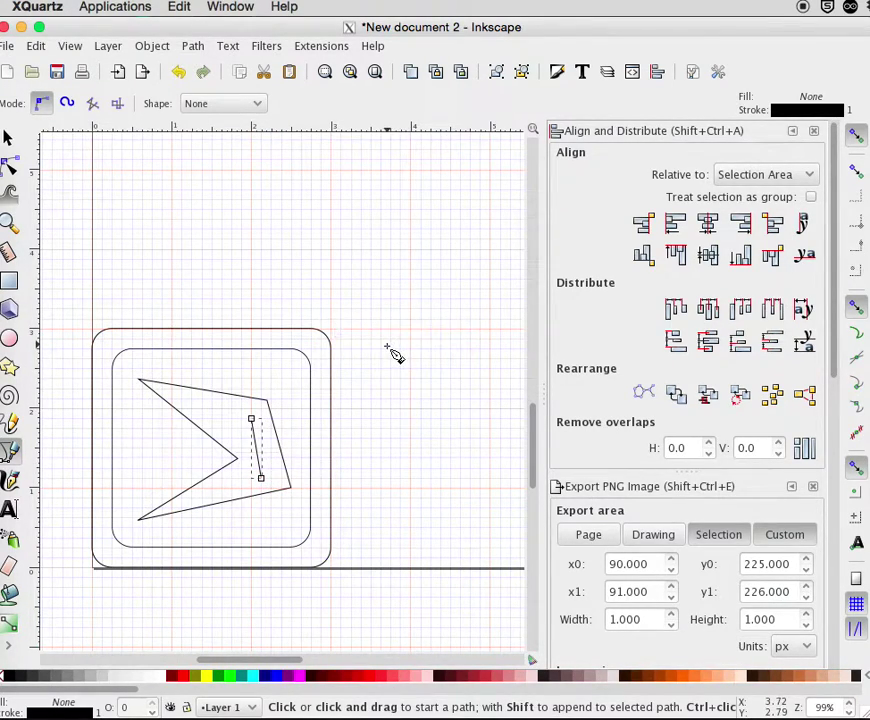
pyautogui.click(191, 359)
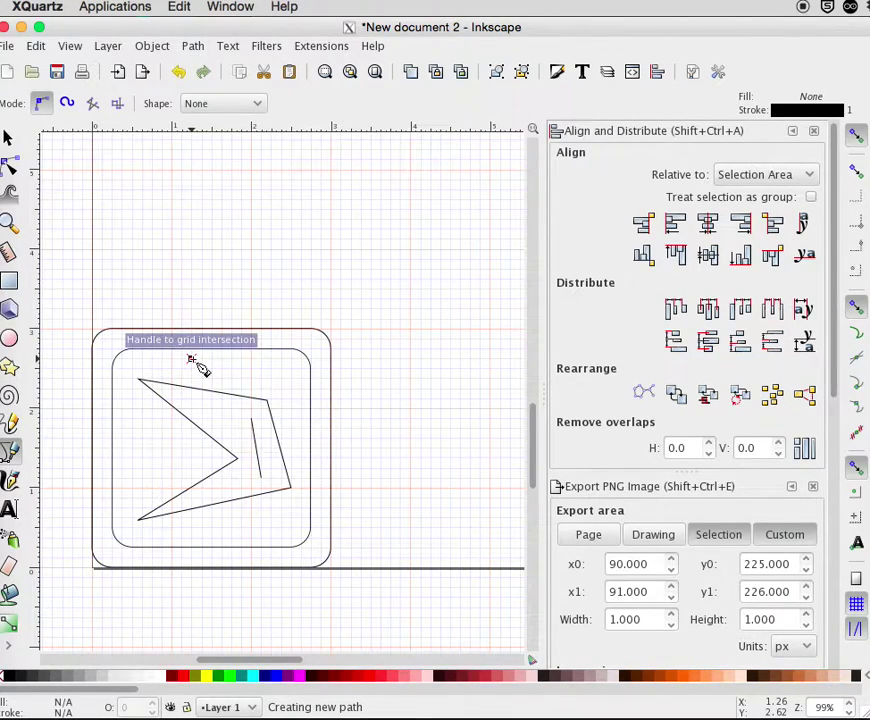
pyautogui.doubleClick(292, 379)
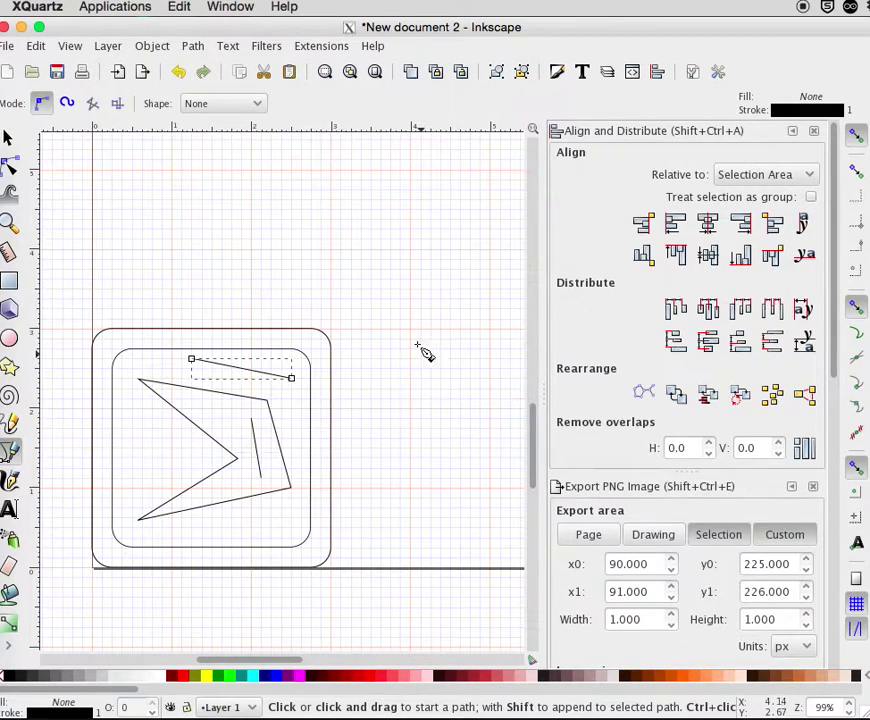
# Open the Save As dialog from the File menu
pyautogui.click(7, 47)
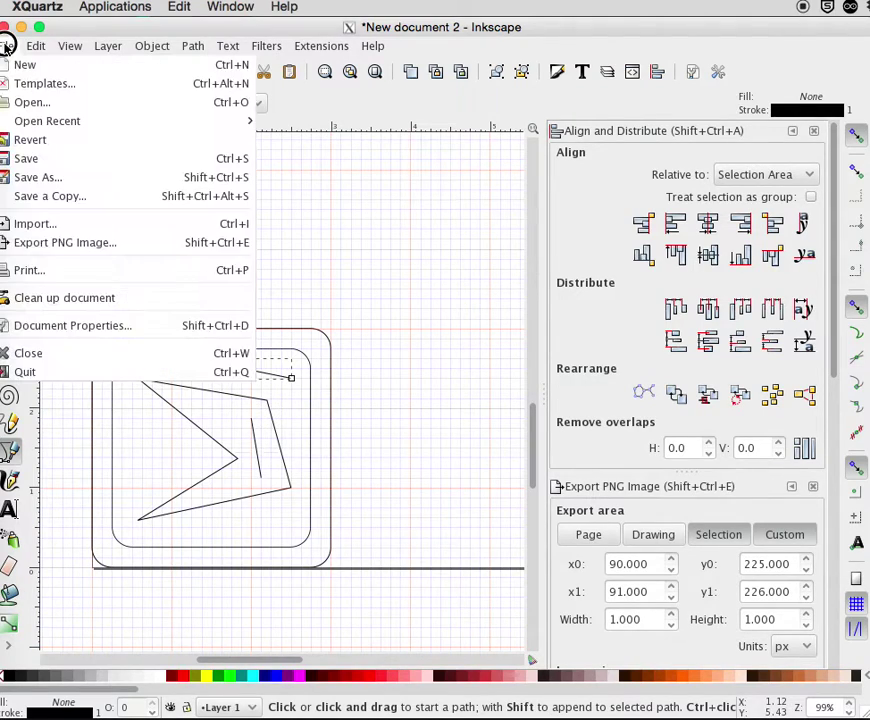
pyautogui.click(54, 181)
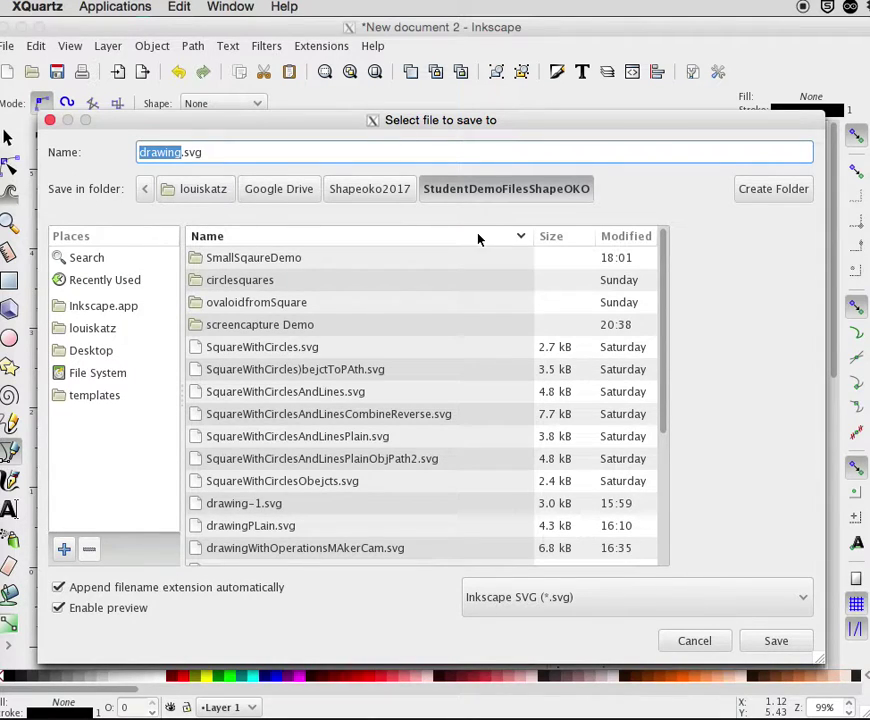
# Create a demo3Square folder and save the drawing there as demo3Inkscape.svg
pyautogui.click(760, 196)
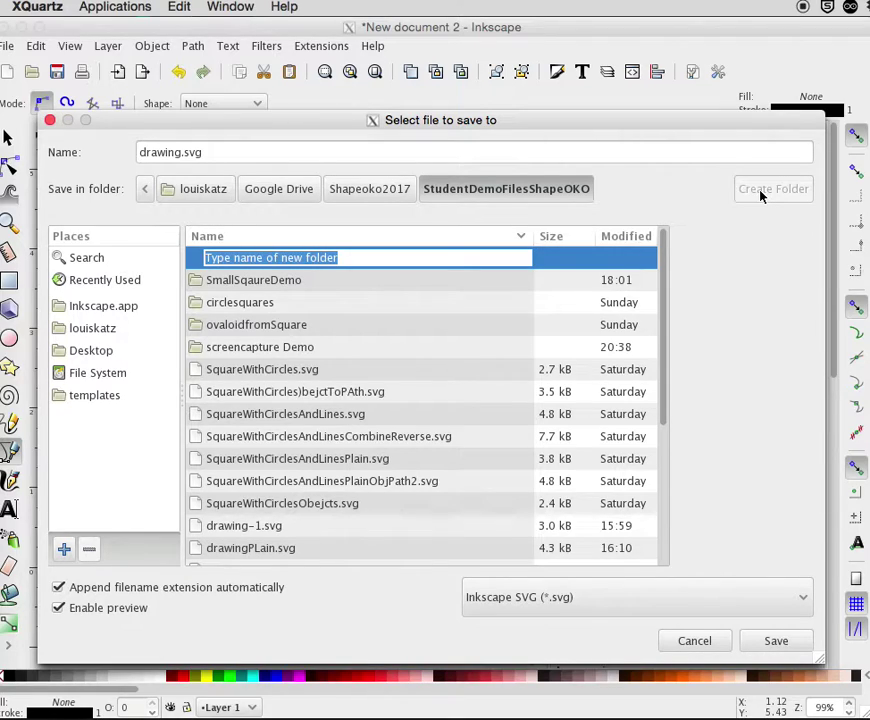
pyautogui.write('demo3')
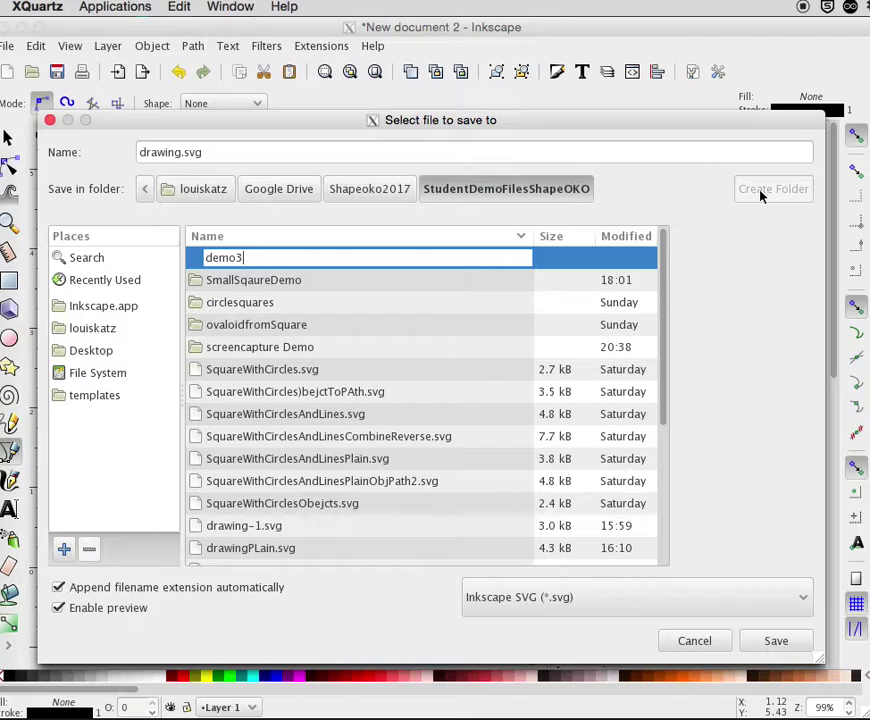
pyautogui.write('Square')
pyautogui.press('Return')
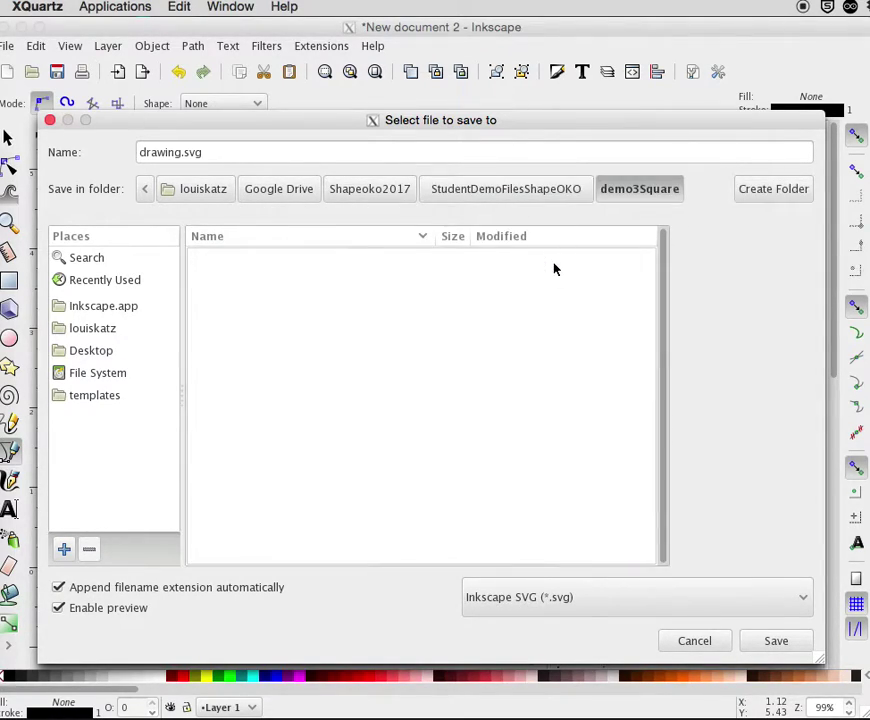
pyautogui.doubleClick(181, 157)
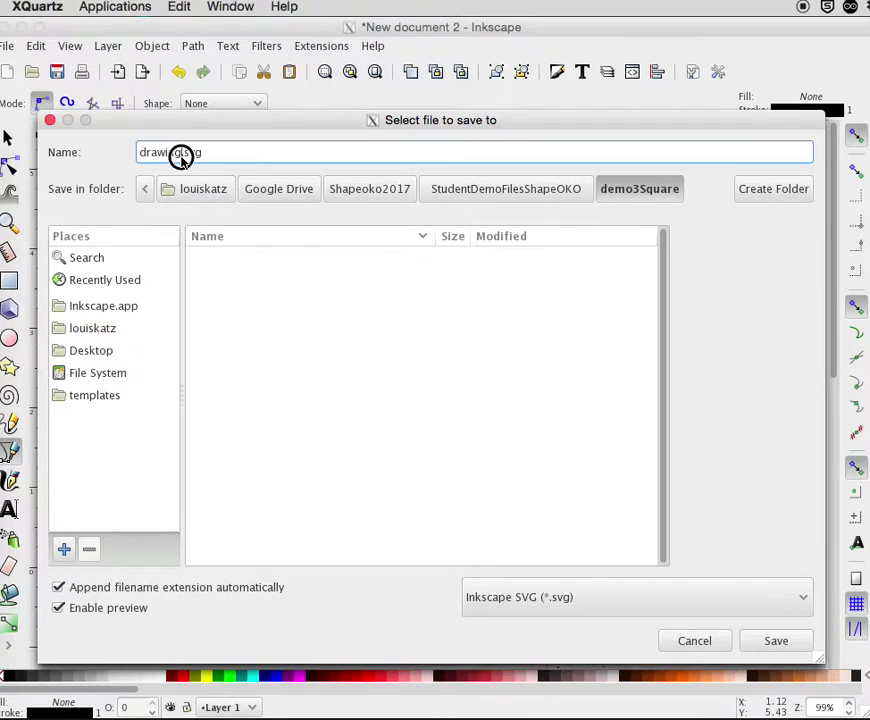
pyautogui.write('demo3')
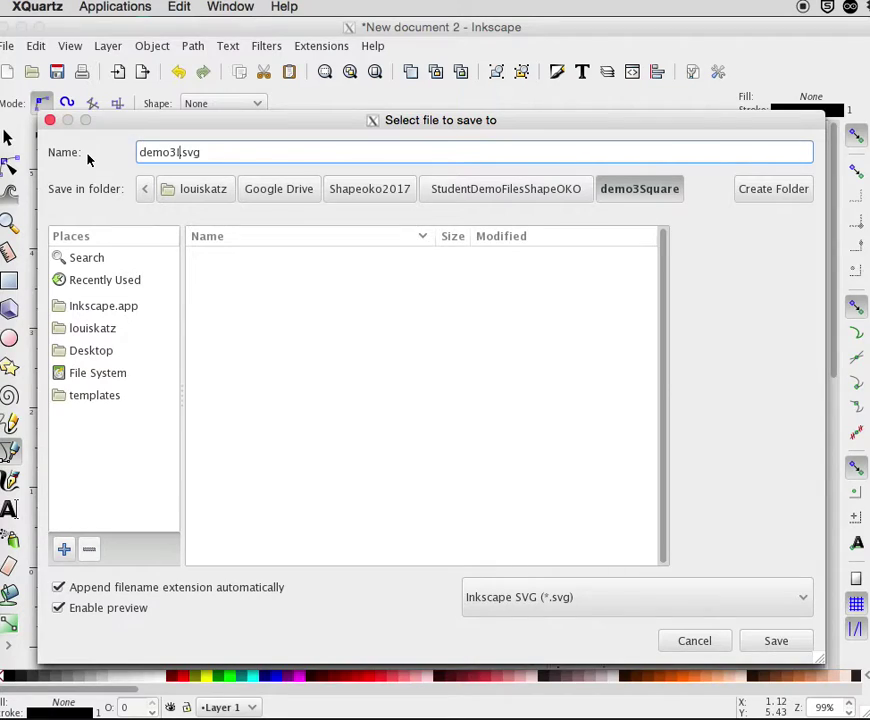
pyautogui.write('Inkscape')
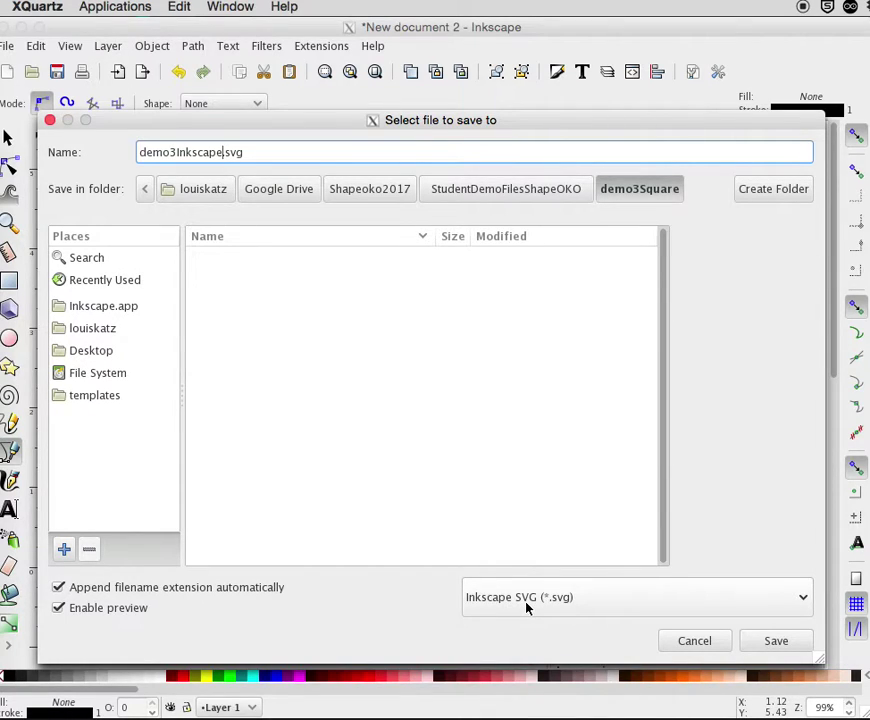
pyautogui.click(775, 641)
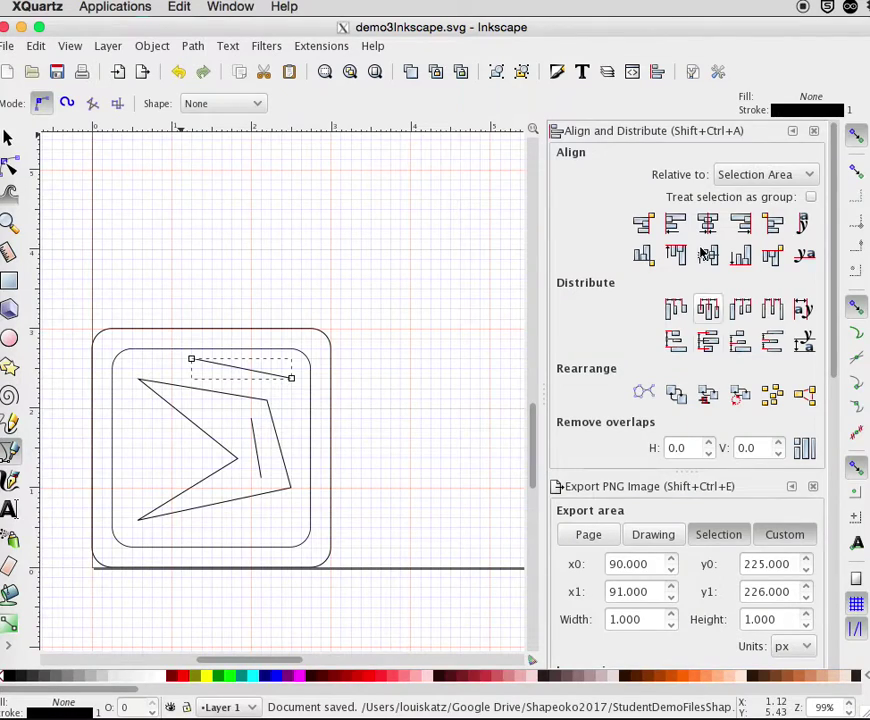
# Save a Plain SVG copy of the drawing named demo3Plain.svg
pyautogui.click(8, 47)
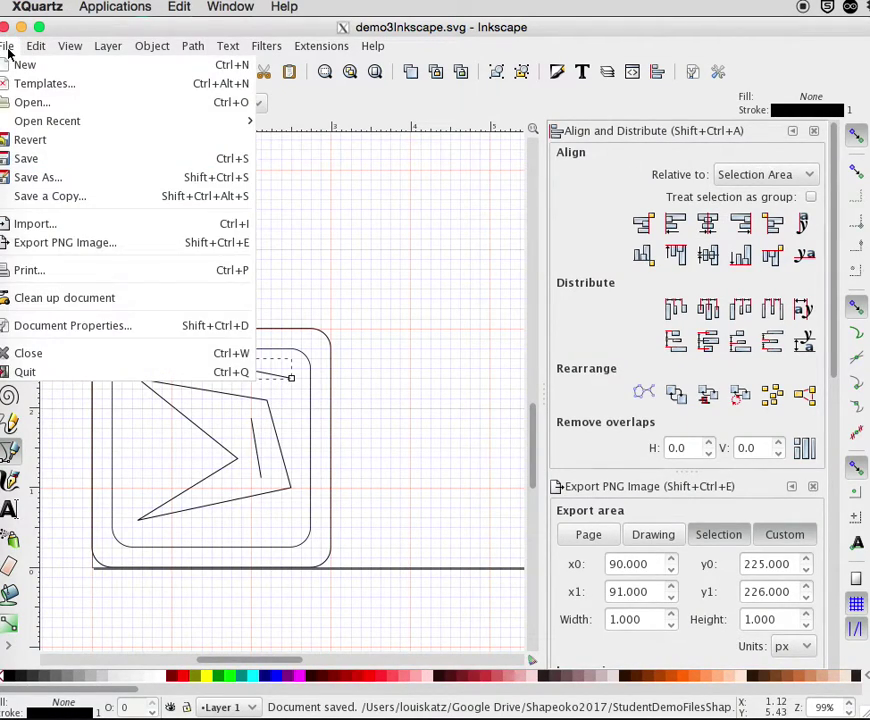
pyautogui.click(32, 177)
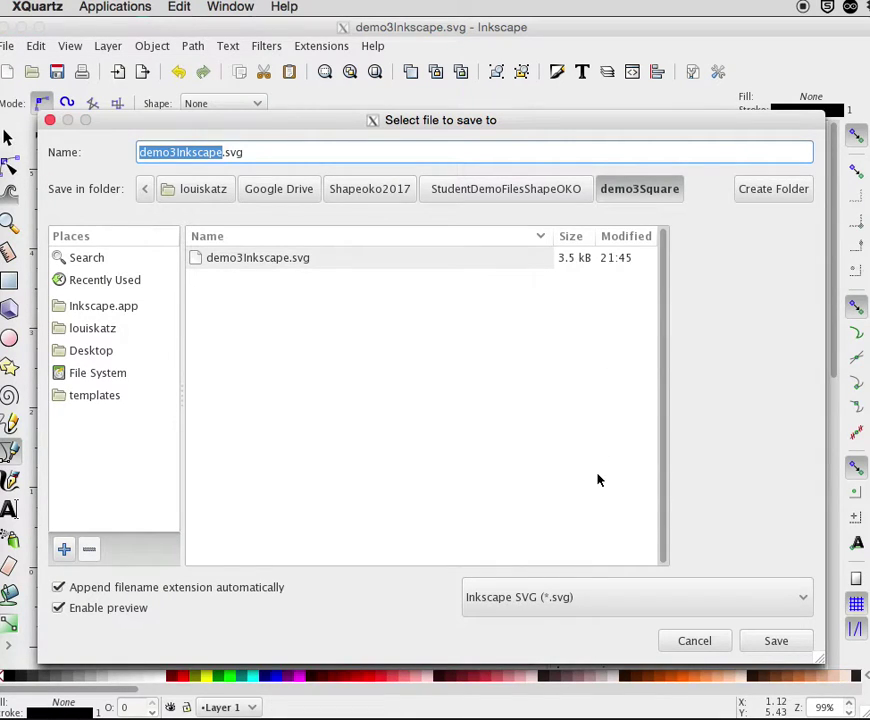
pyautogui.click(748, 604)
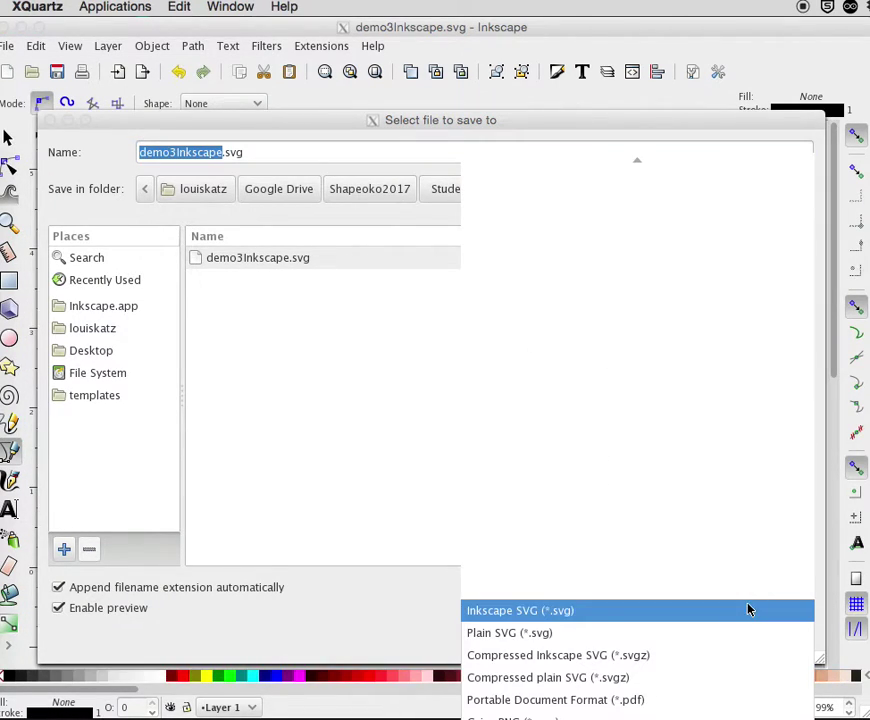
pyautogui.click(694, 639)
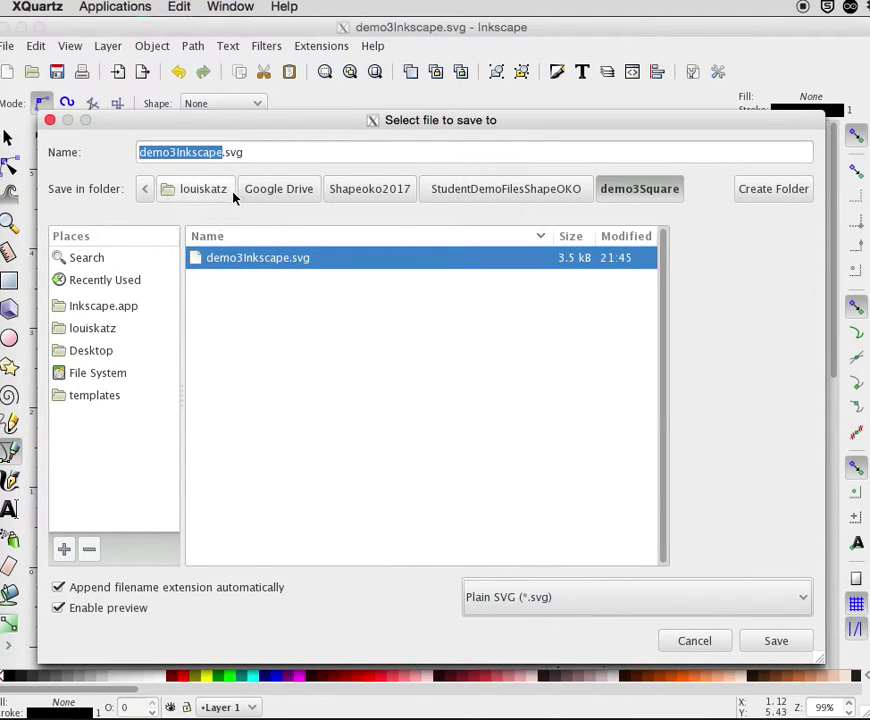
pyautogui.click(221, 151)
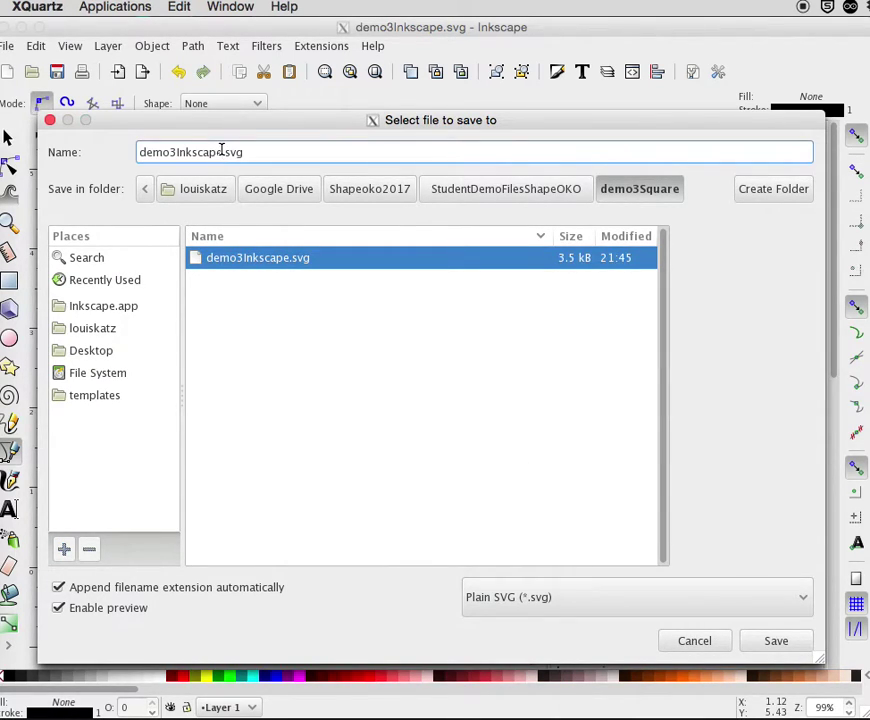
pyautogui.press('BackSpace')
pyautogui.press('BackSpace')
pyautogui.press('BackSpace')
pyautogui.press('BackSpace')
pyautogui.press('BackSpace')
pyautogui.press('BackSpace')
pyautogui.press('BackSpace')
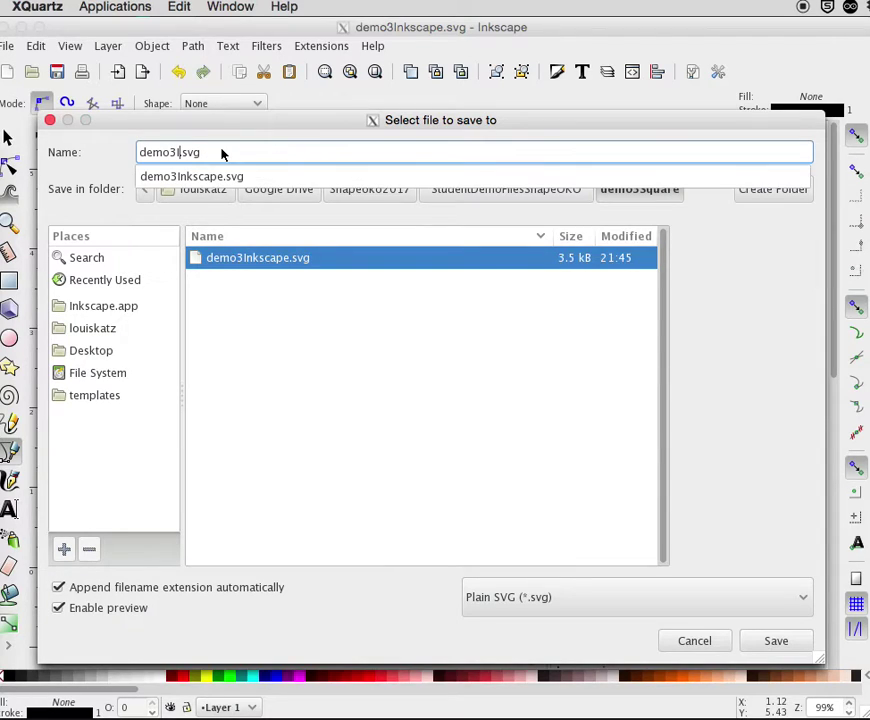
pyautogui.press('BackSpace')
pyautogui.write('Plain')
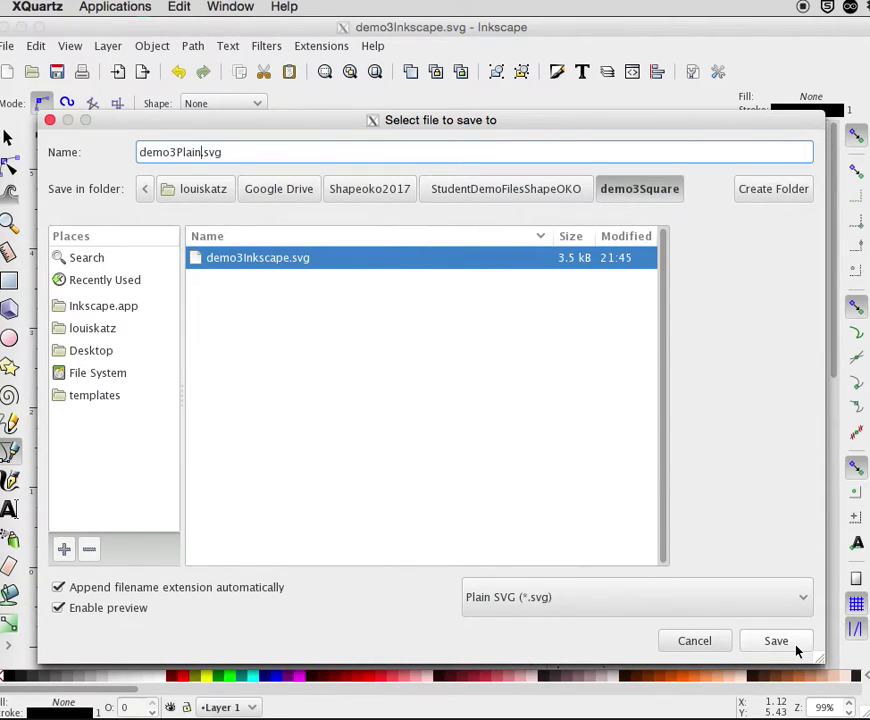
pyautogui.click(778, 641)
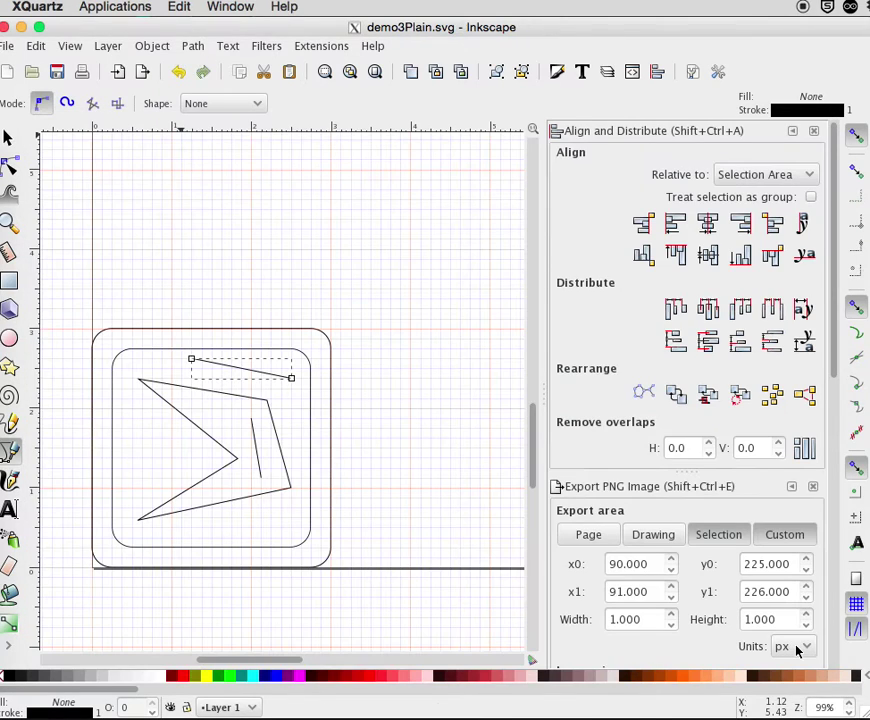